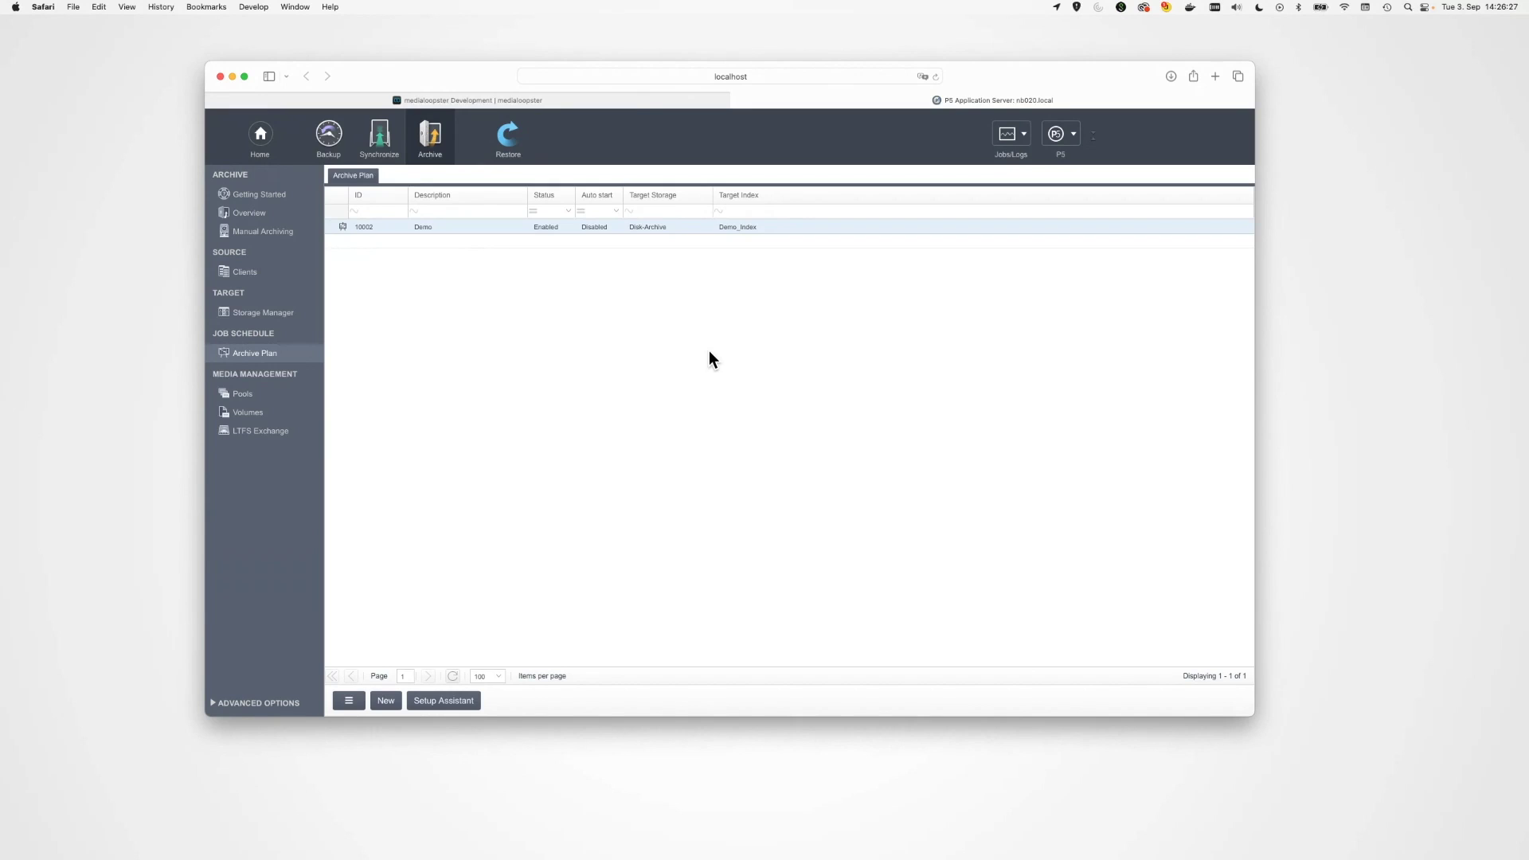
Open the medialoopster administration and view its service connectors, pointing out the Archiware P5 archiving connector.
mouse_move(638, 109)
left_click(589, 102)
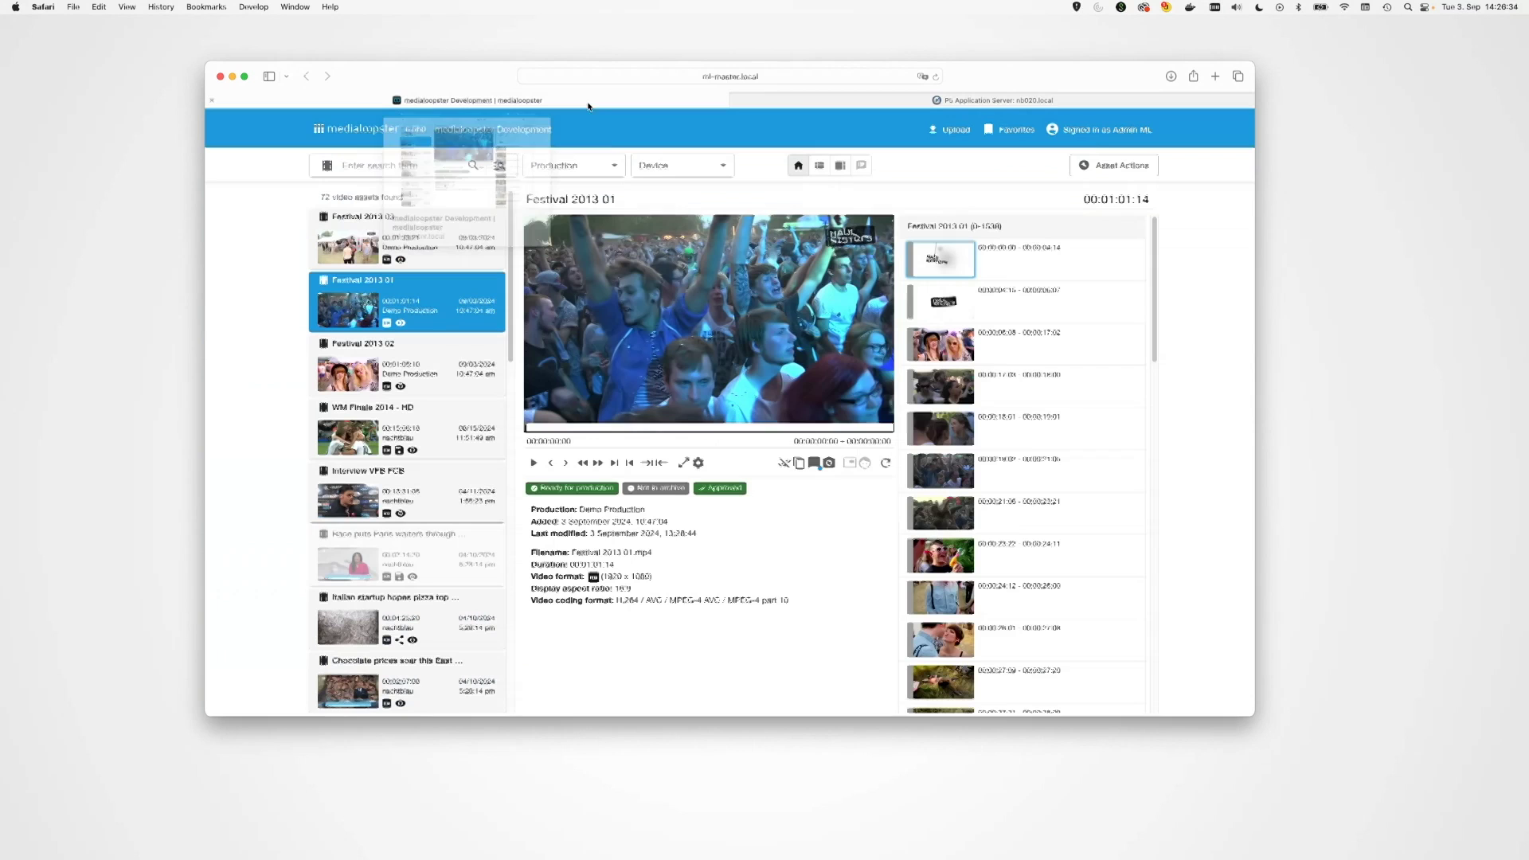
left_click(315, 137)
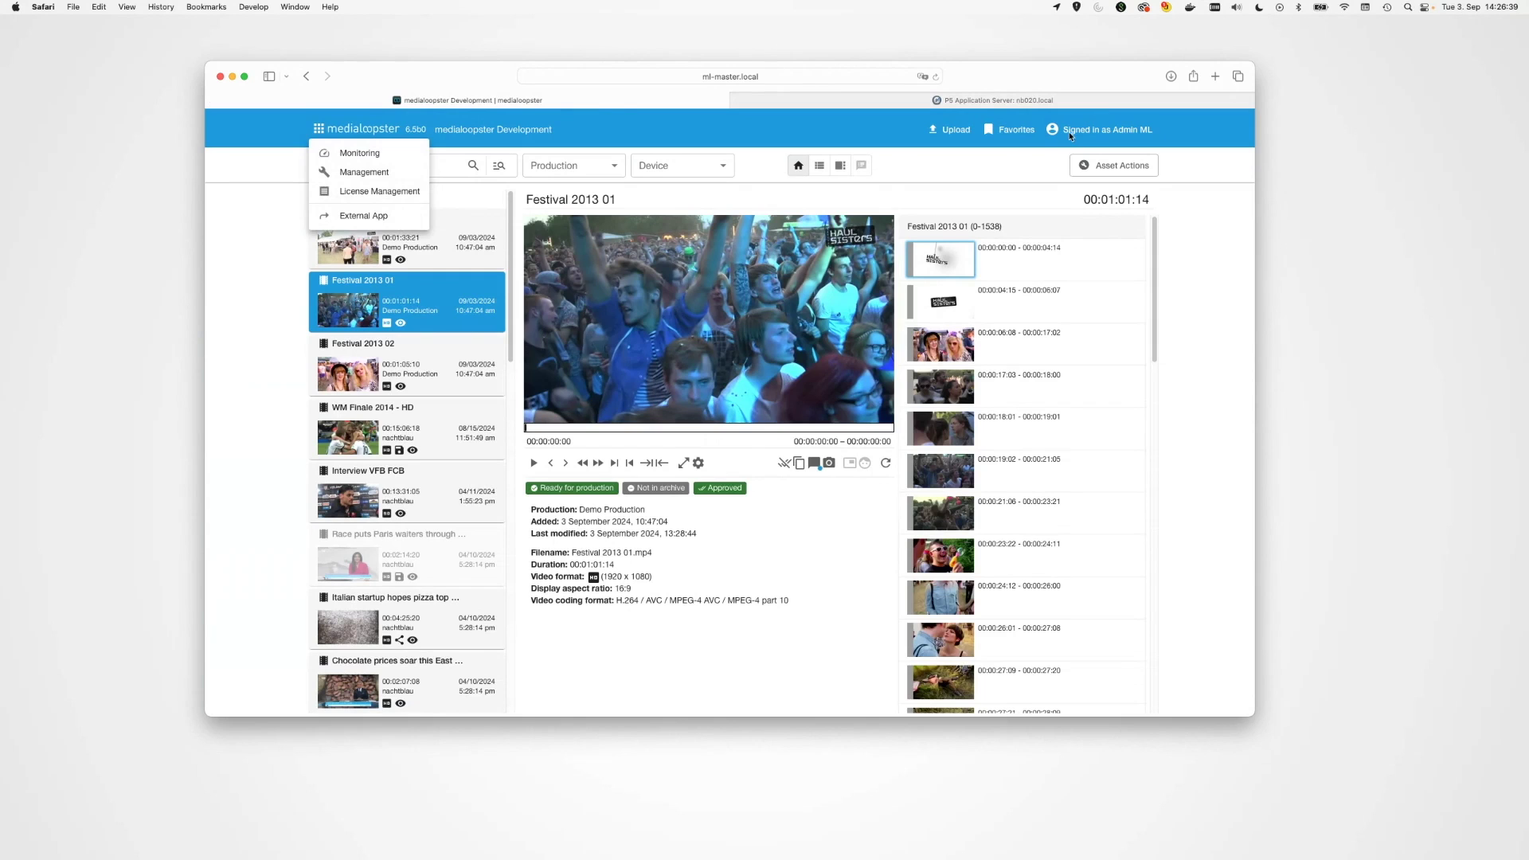
left_click(1152, 140)
left_click(1093, 157)
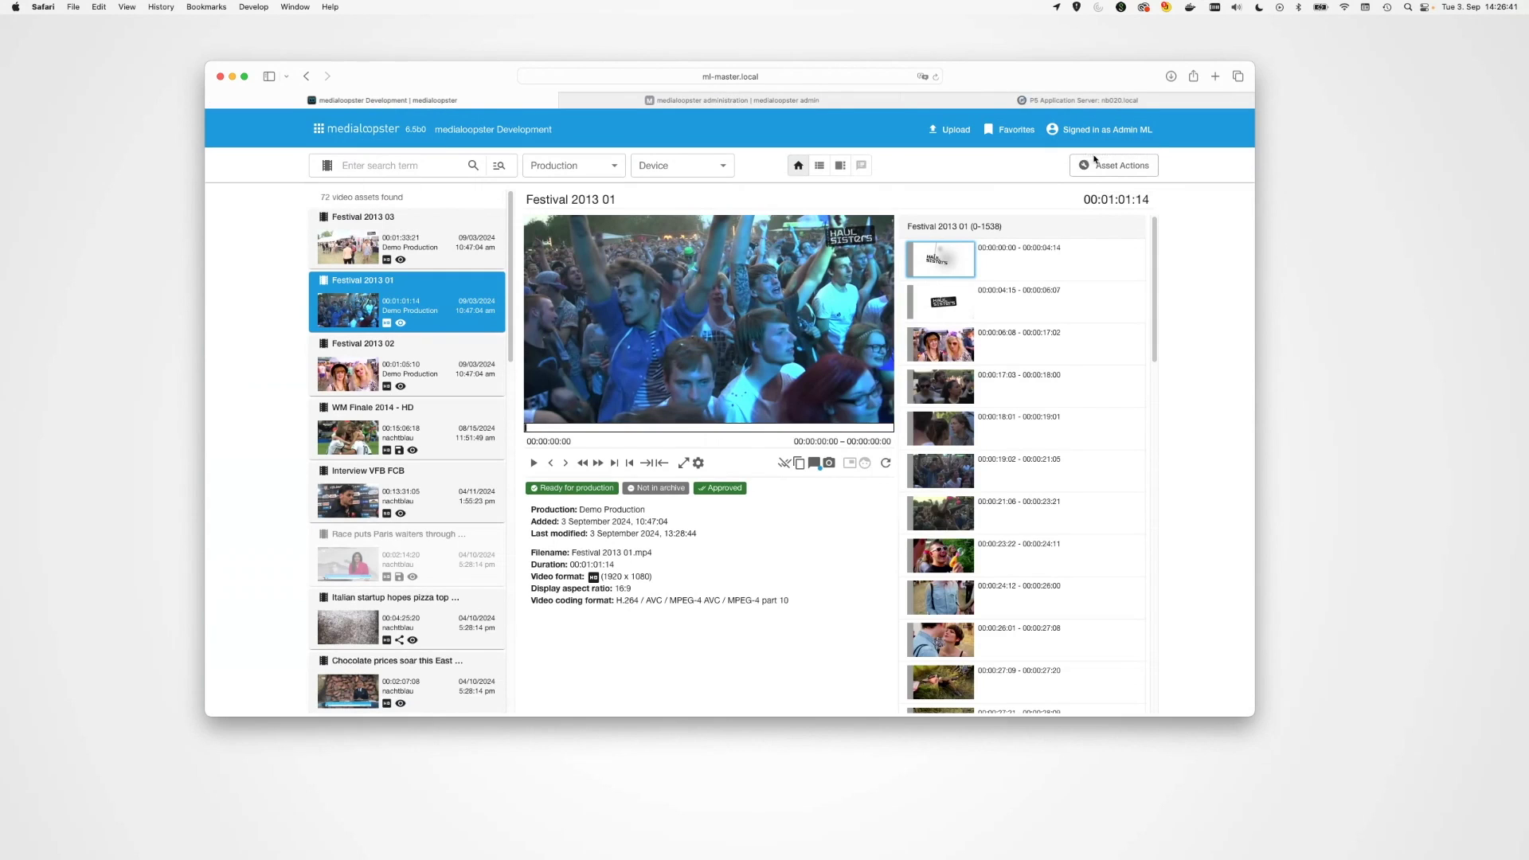
left_click(731, 102)
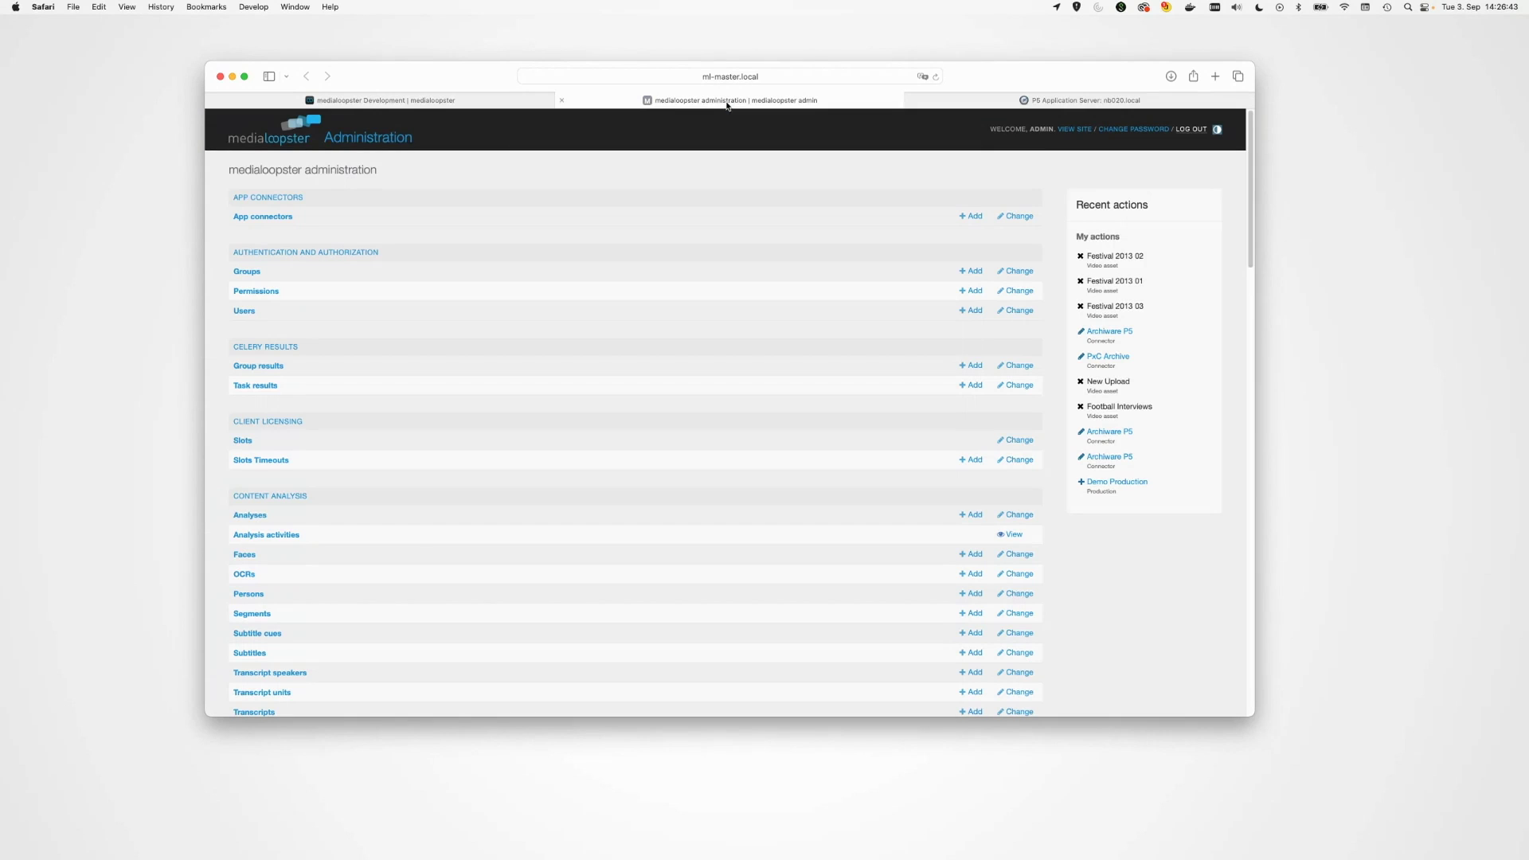
scroll(410, 533, "down", 15)
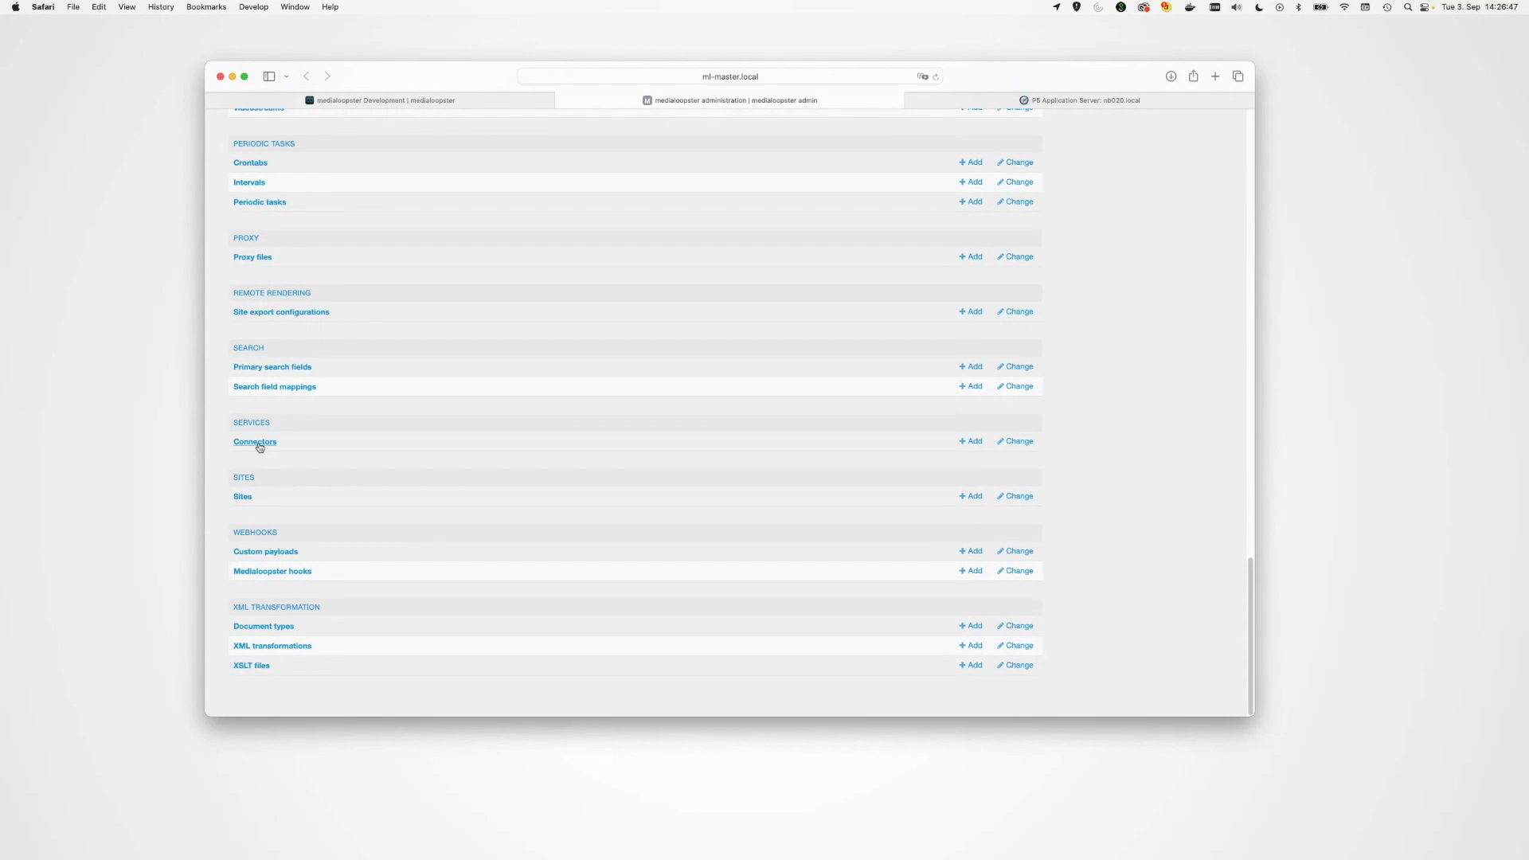
left_click(258, 444)
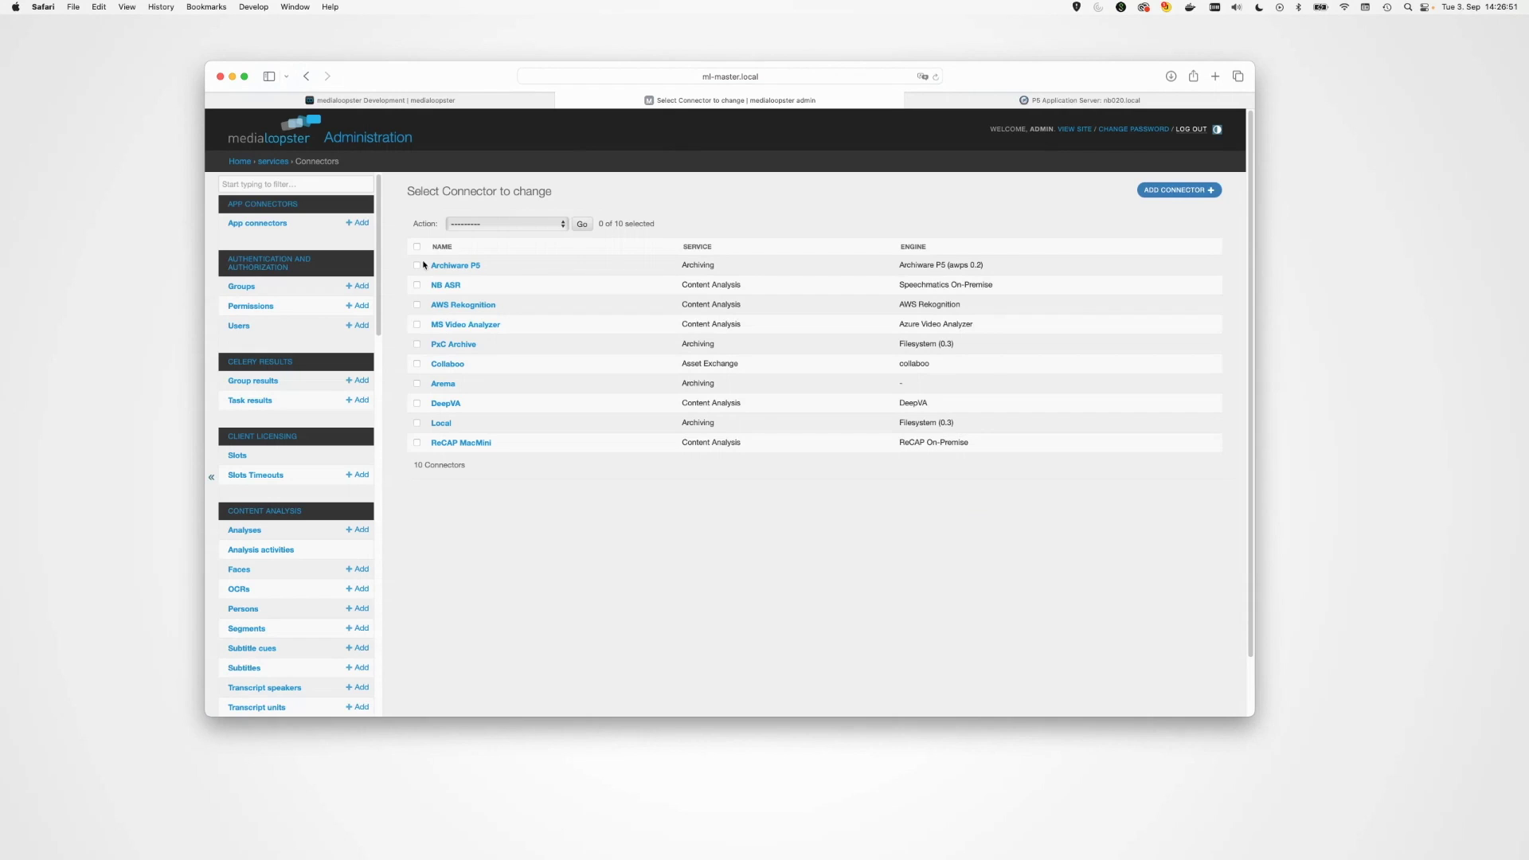
left_click_drag(520, 266, 425, 268)
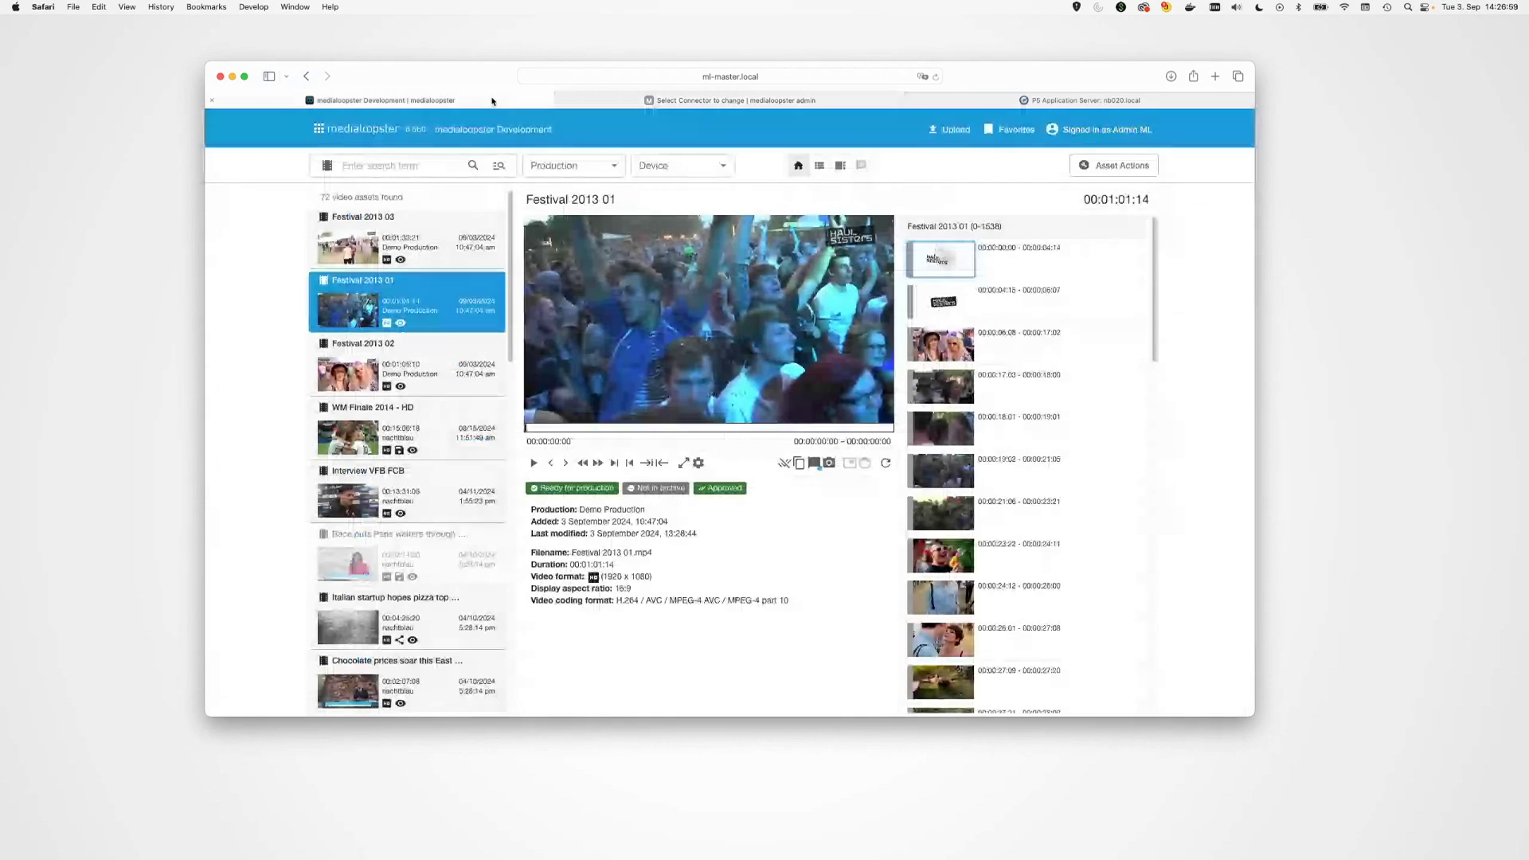
Return to the medialoopster asset list, select the Festival 2013 03 video and show its available asset actions.
left_click(494, 102)
left_click(447, 235)
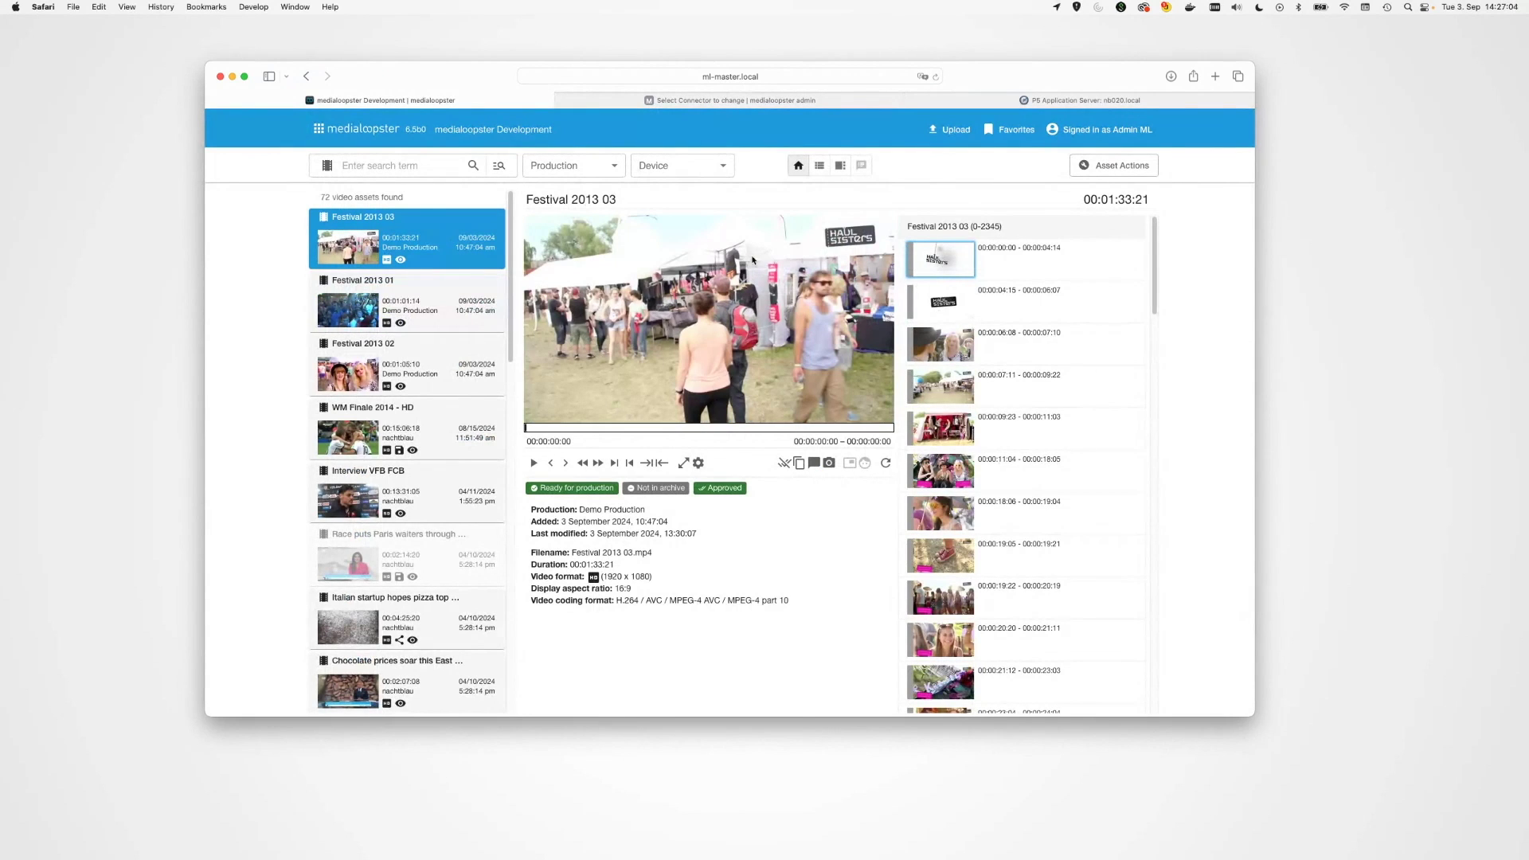
left_click(428, 304)
key("Up")
left_click(454, 304)
left_click(422, 239)
left_click(456, 301)
left_click(444, 251)
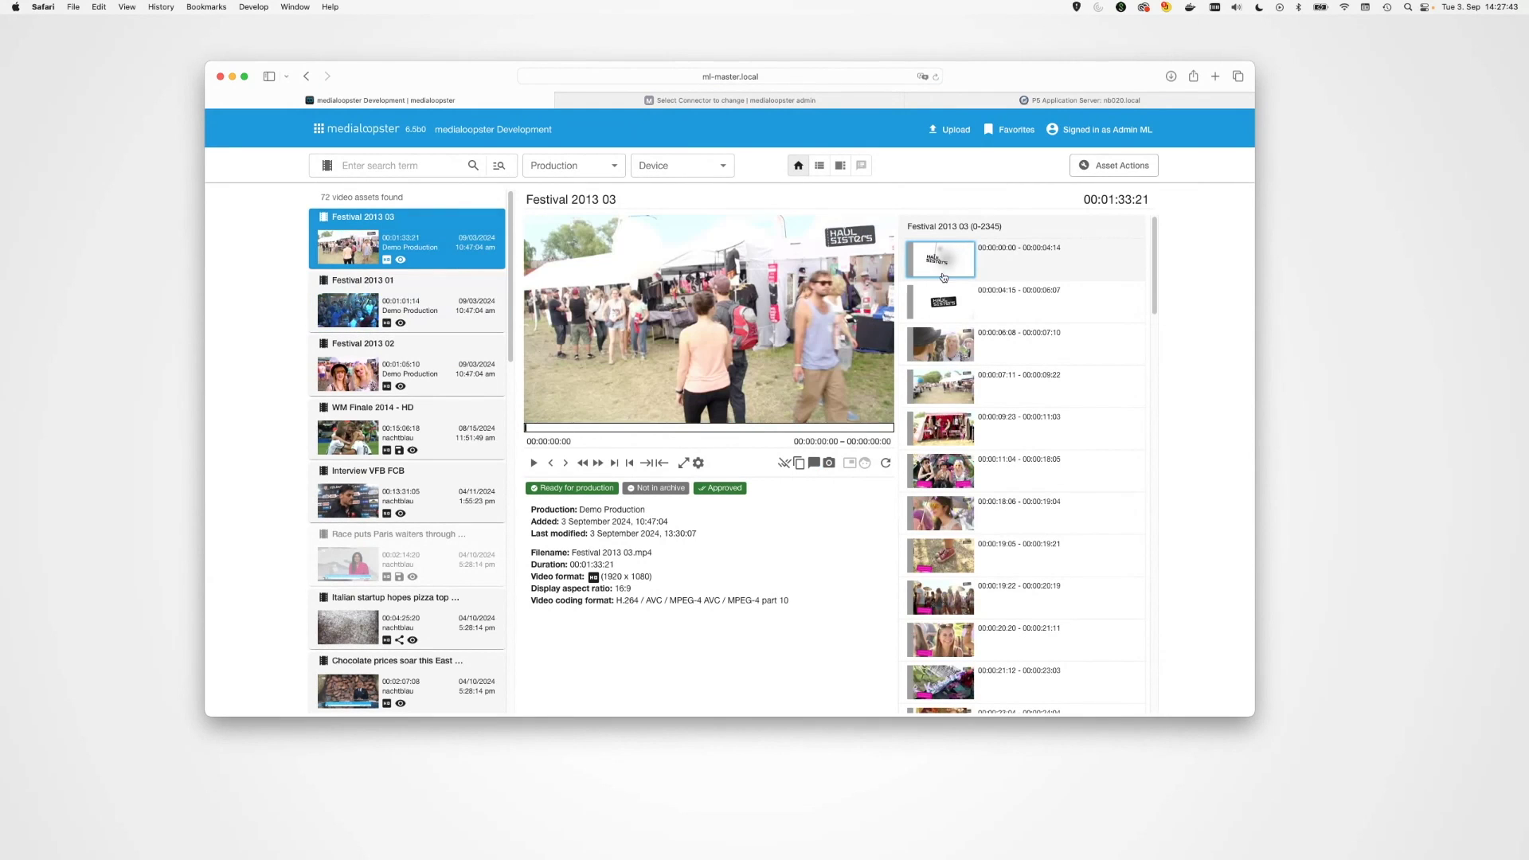
left_click(1099, 167)
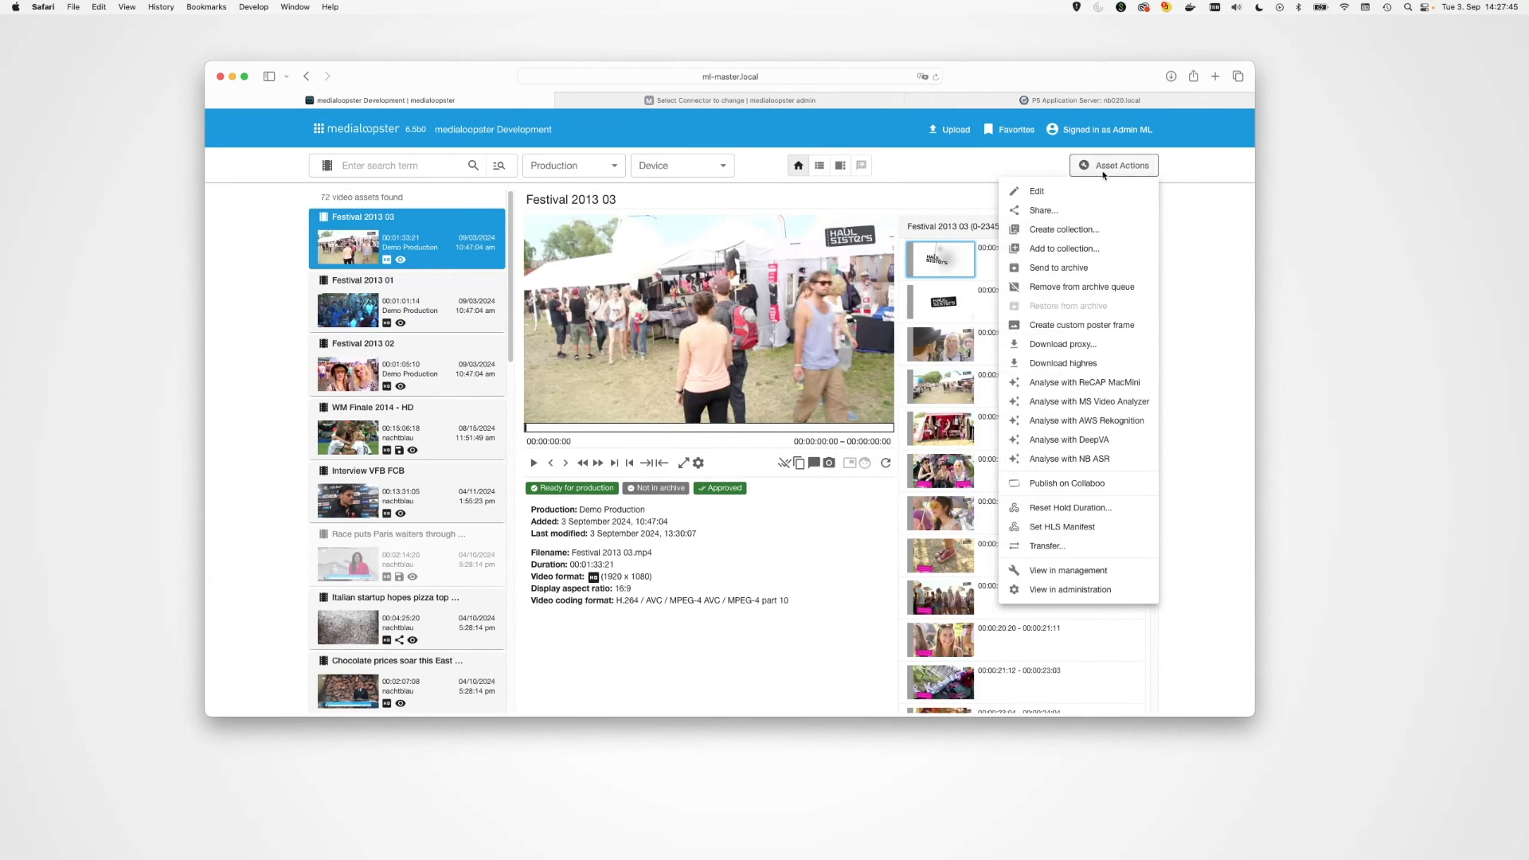
Switch to Archiware P5, open the Job Monitor in a separate window and arrange it beside a narrowed browser window.
left_click(1097, 101)
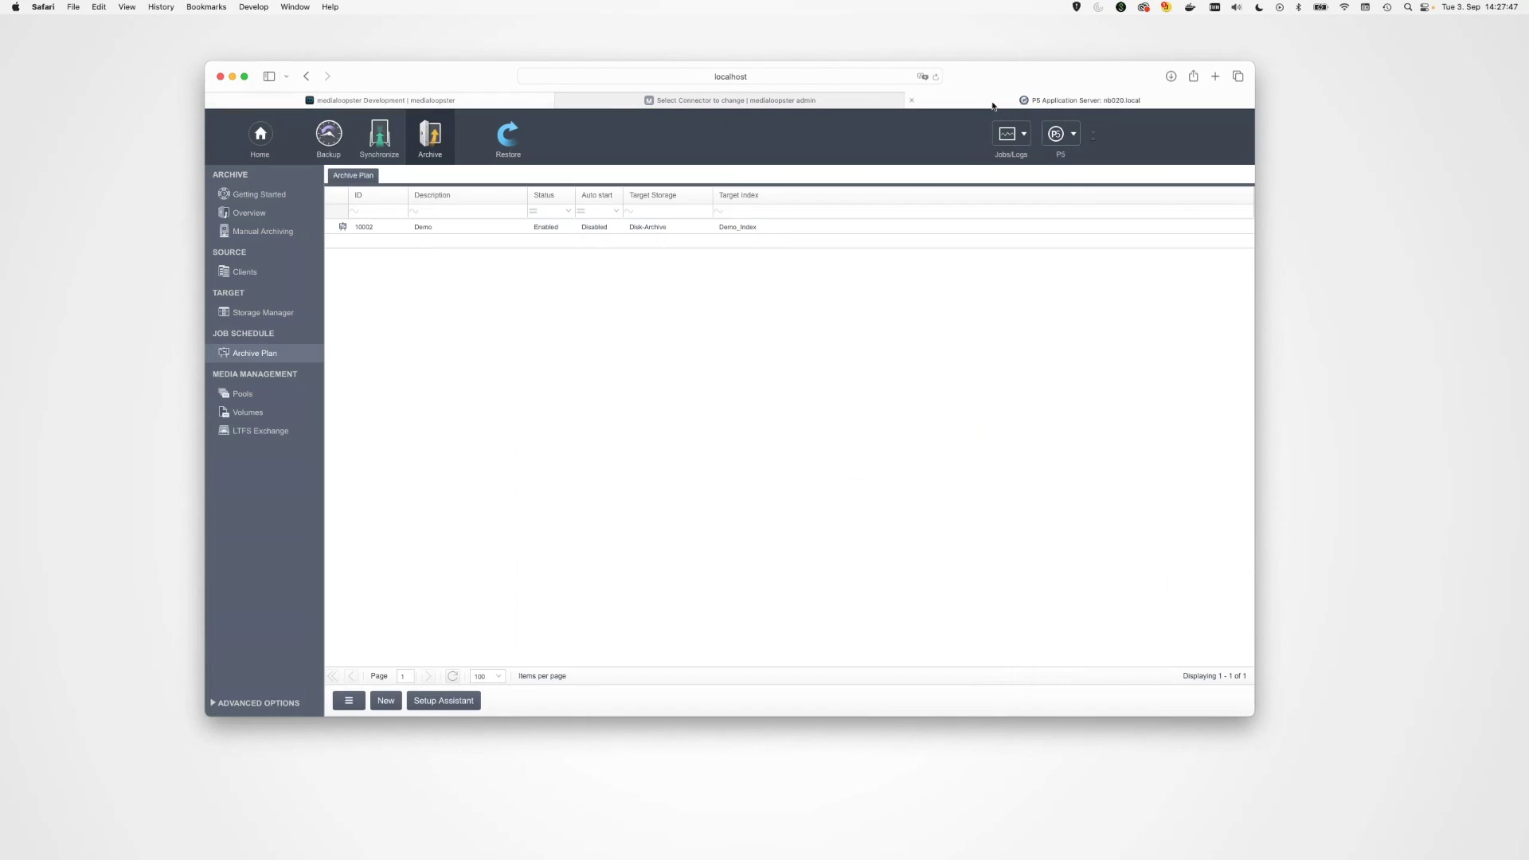
left_click(1025, 134)
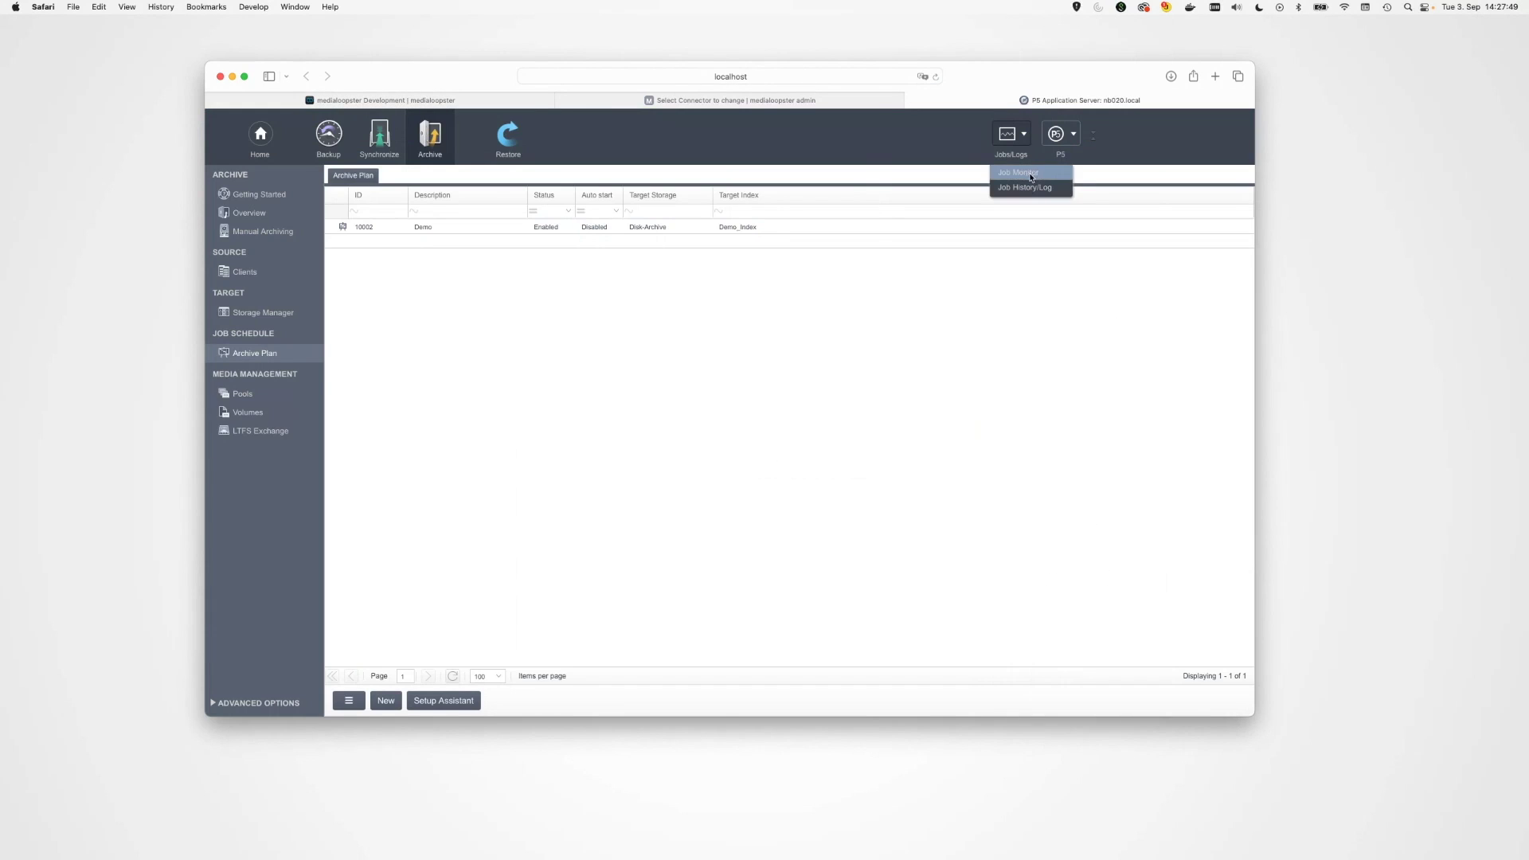
left_click(1033, 170)
left_click_drag(704, 40, 1348, 56)
left_click_drag(469, 76, 309, 8)
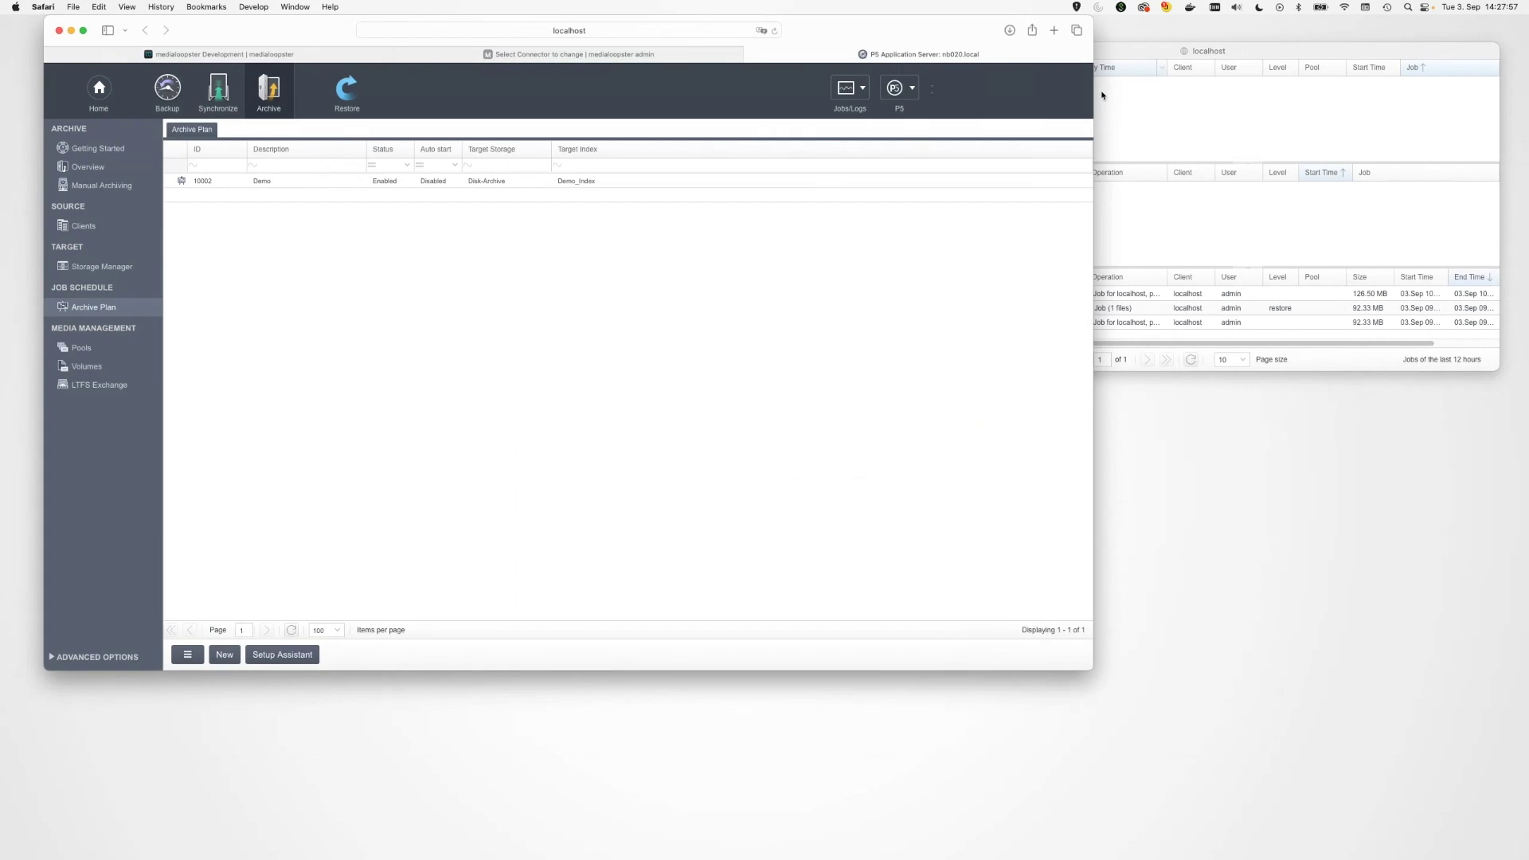
left_click_drag(1094, 93, 972, 93)
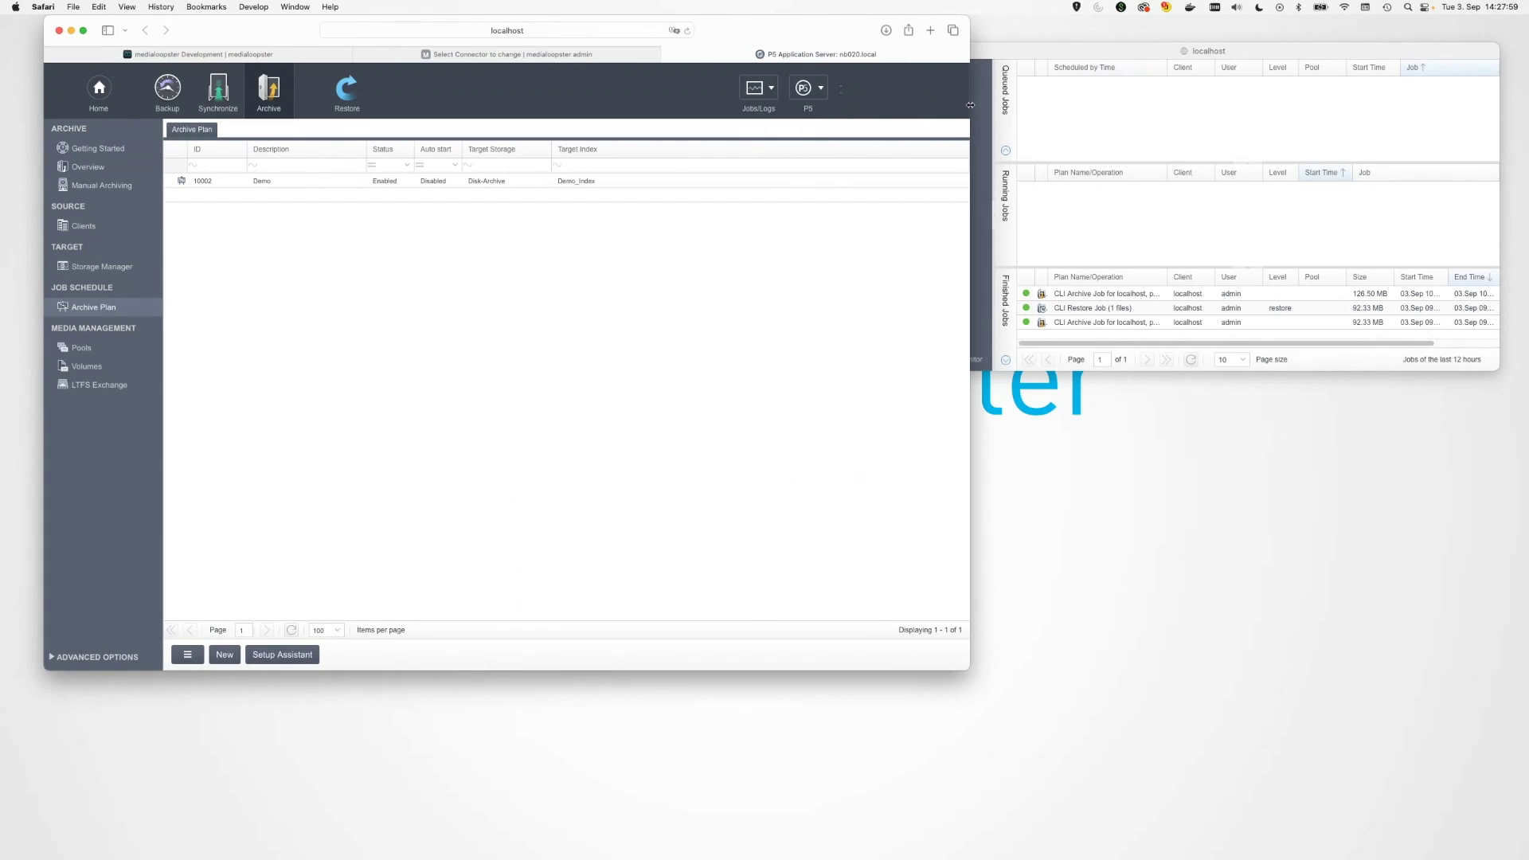
Switch back to medialoopster and send the Festival 2013 03 asset to the archive.
left_click(198, 55)
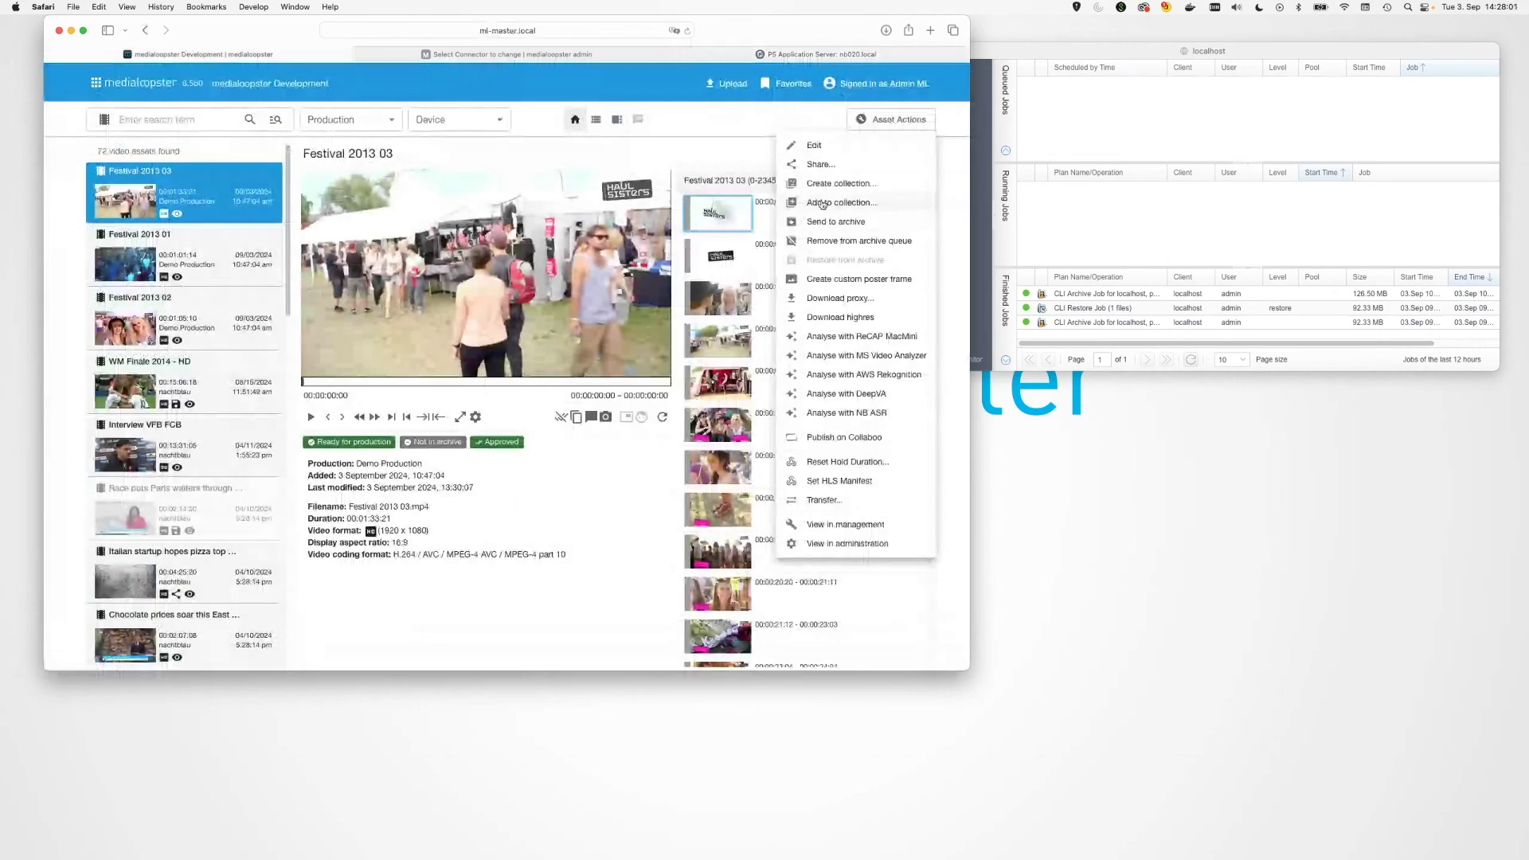
left_click(752, 130)
left_click(899, 120)
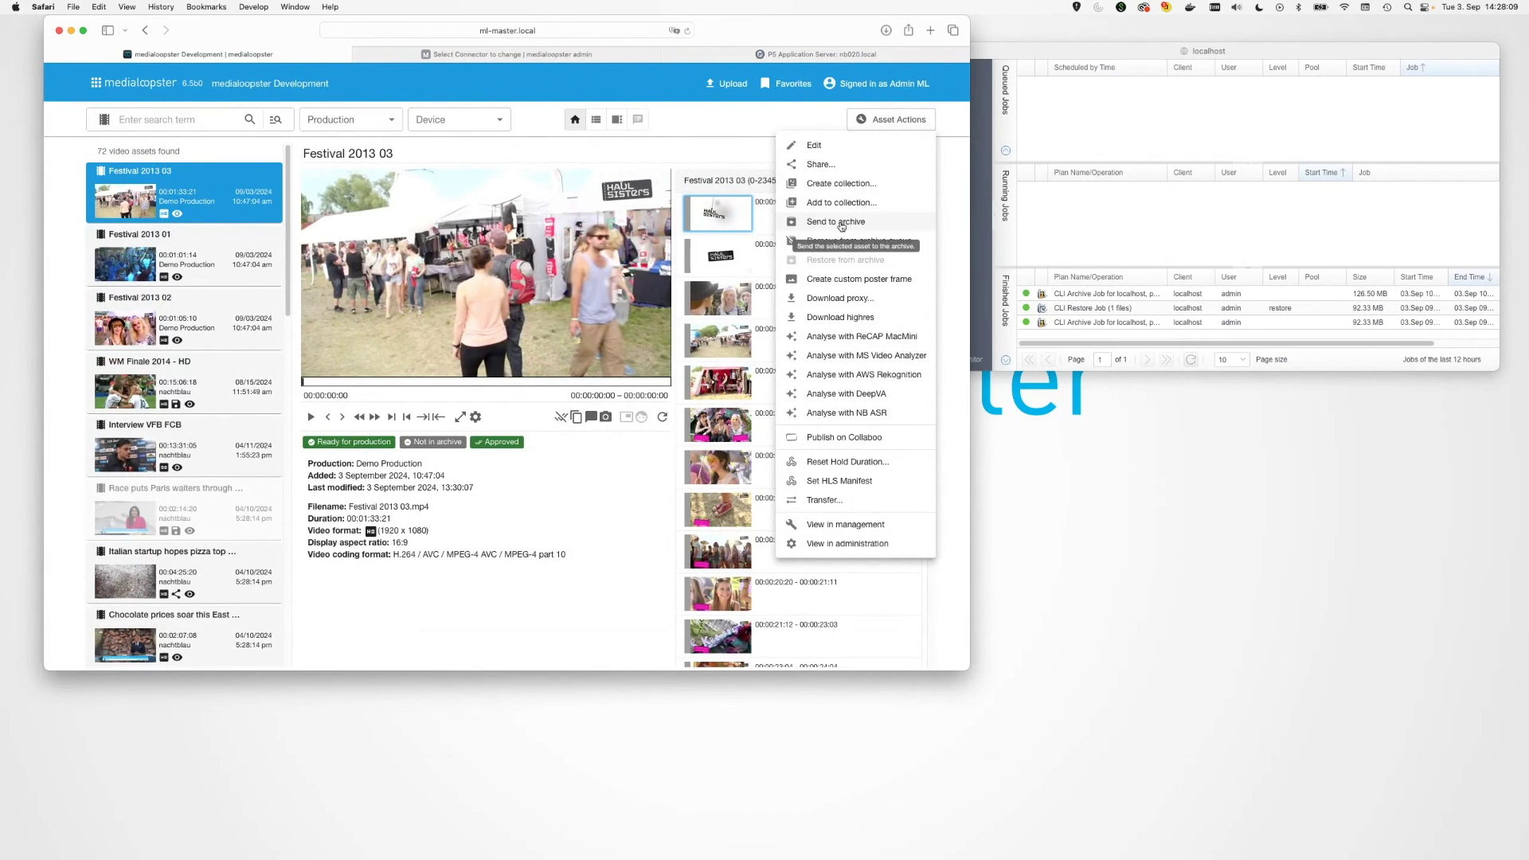
left_click(841, 227)
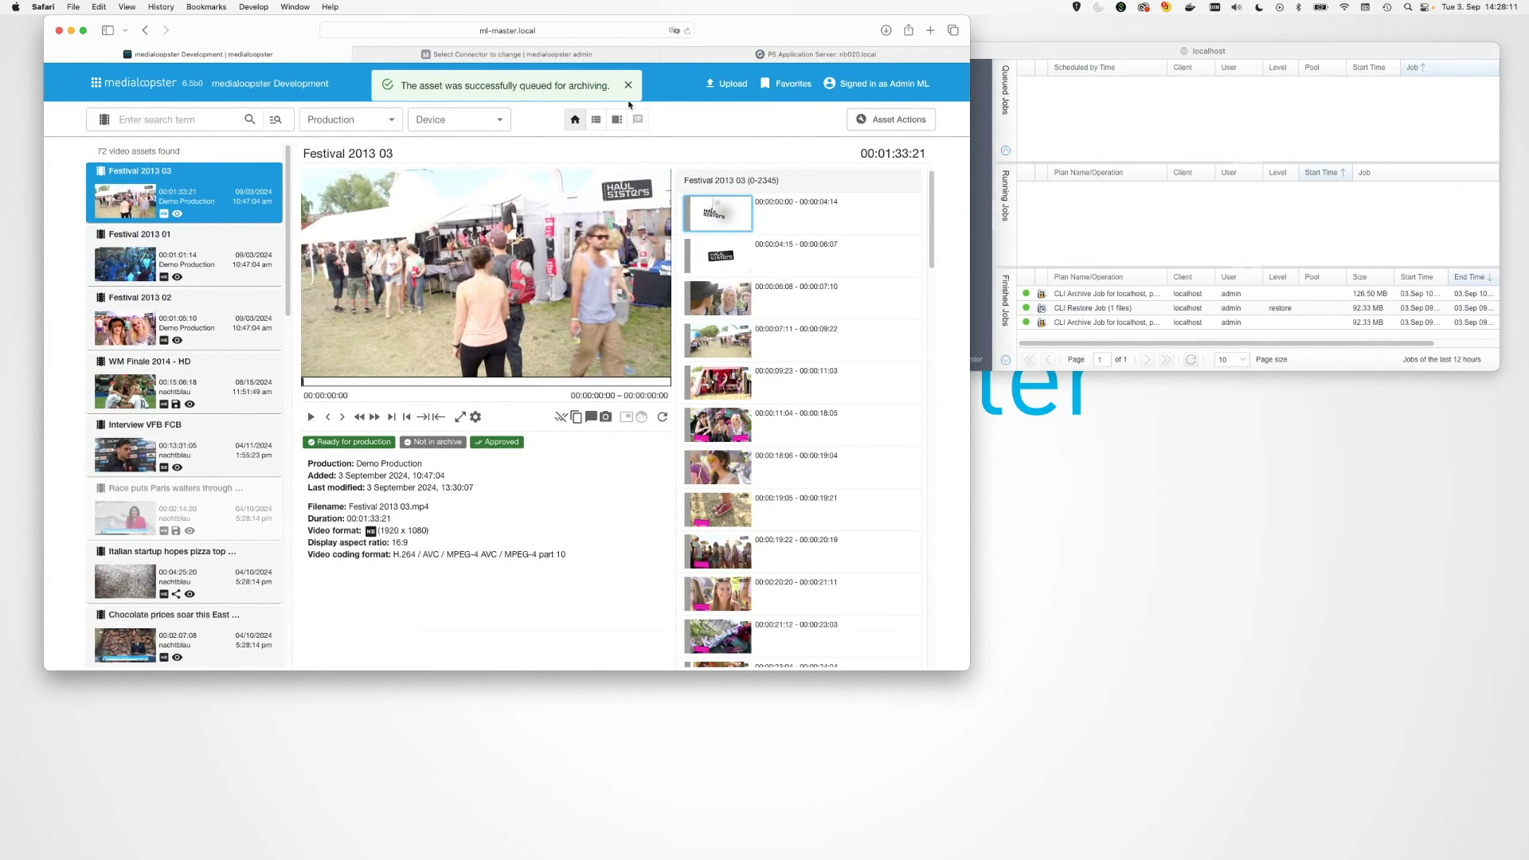
Check the Festival 2013 03 archiving in medialoopster Monitoring and the P5 Job Monitor, and reload the archivings list.
left_click(97, 84)
left_click(136, 109)
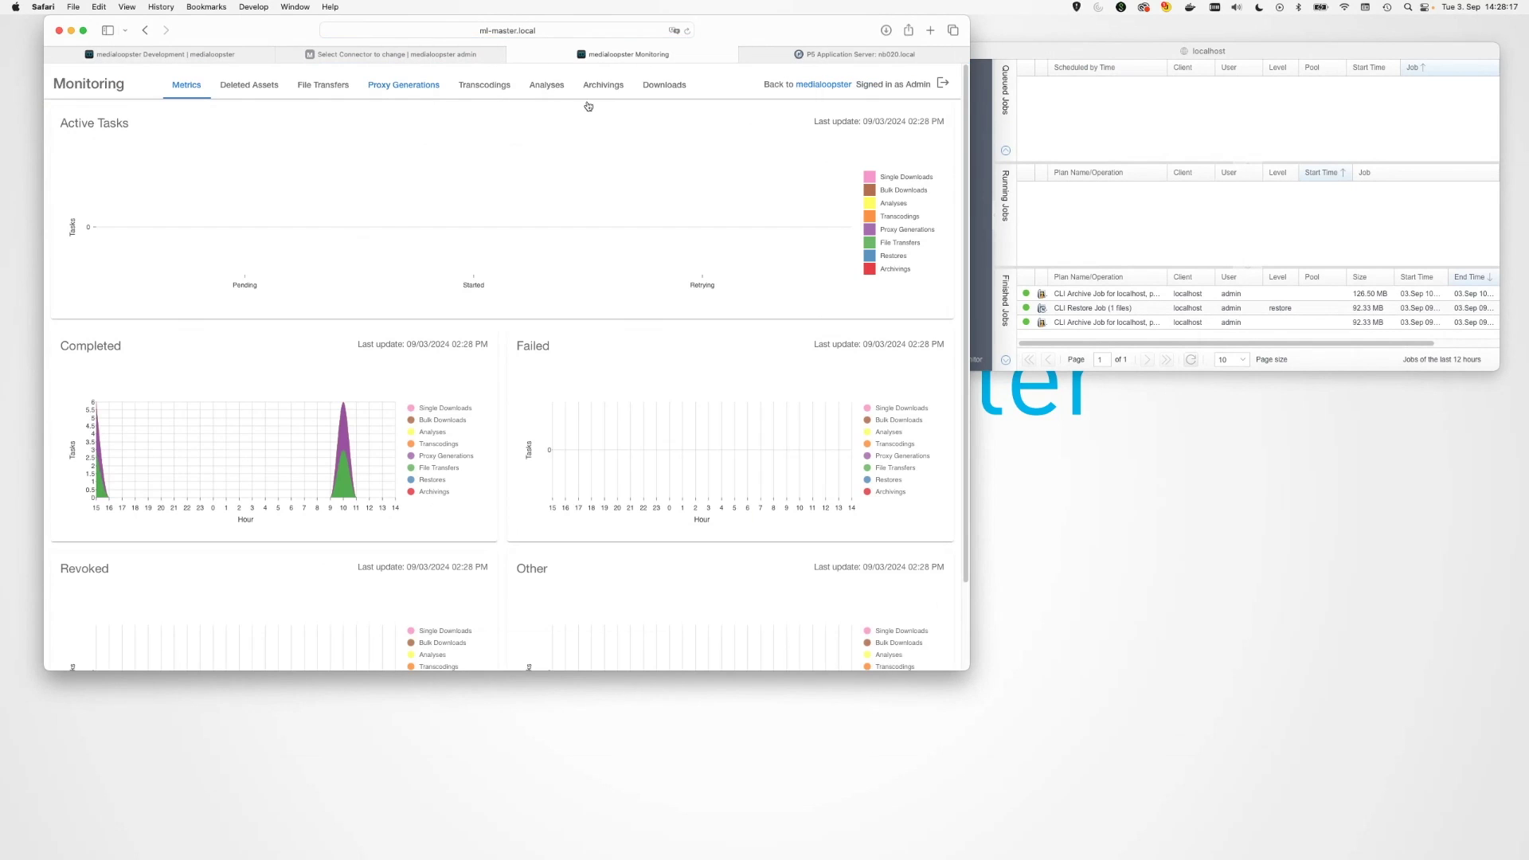
left_click(596, 88)
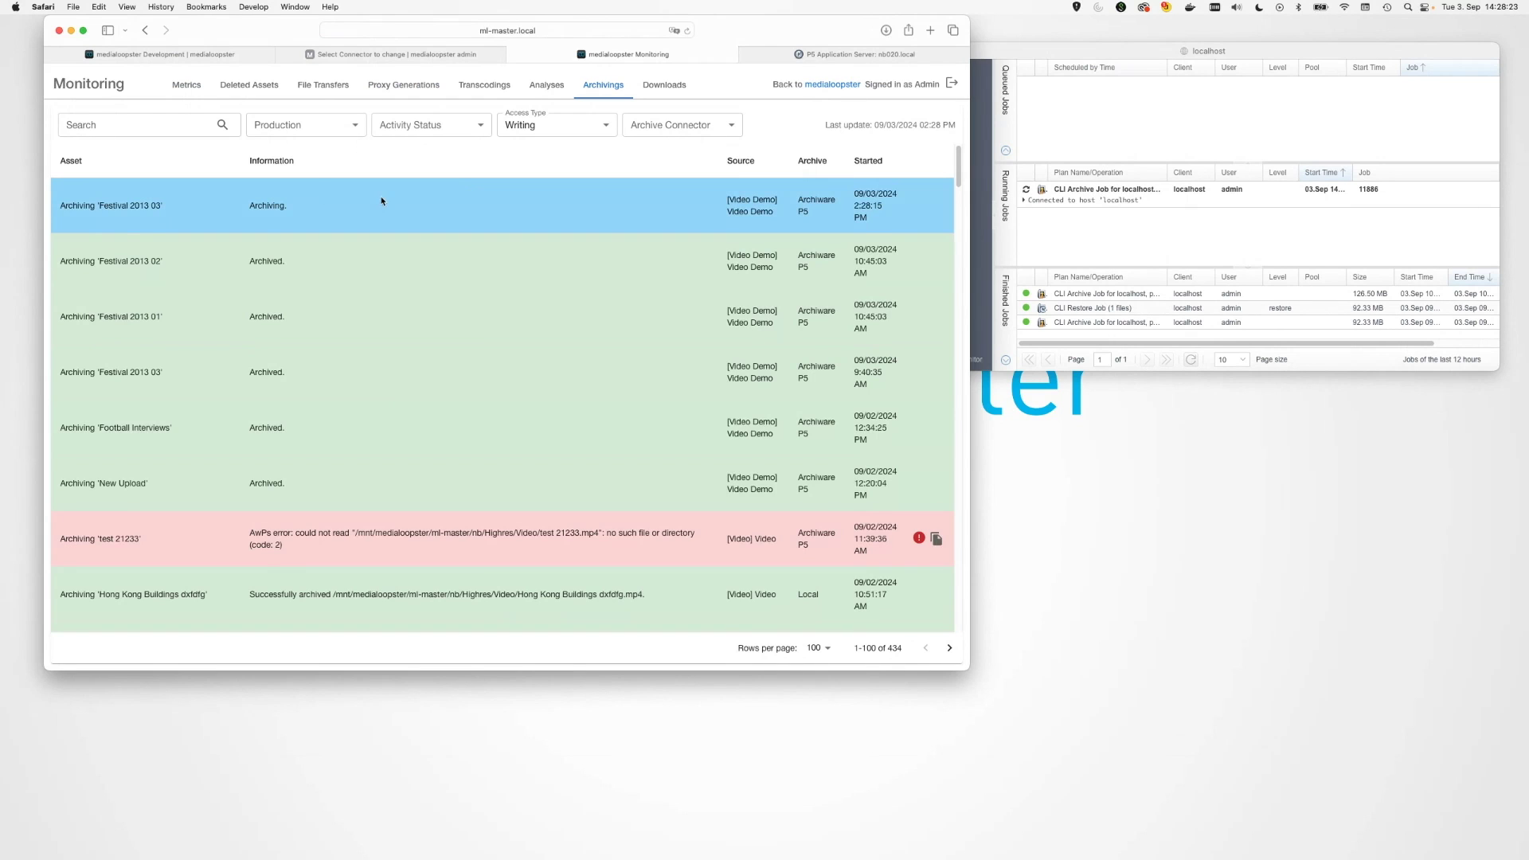
left_click(1033, 194)
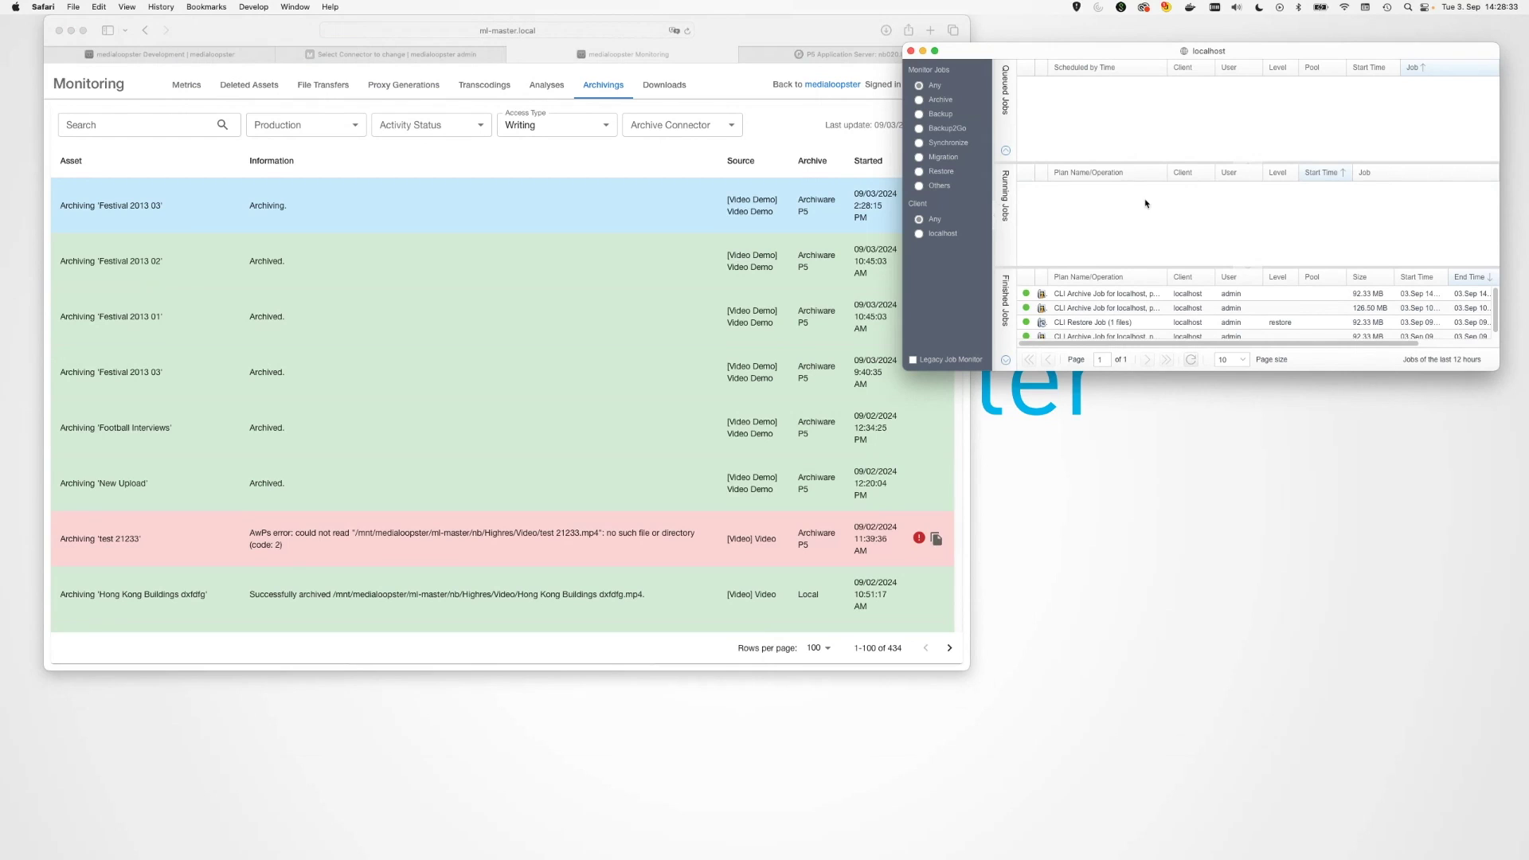
left_click(757, 32)
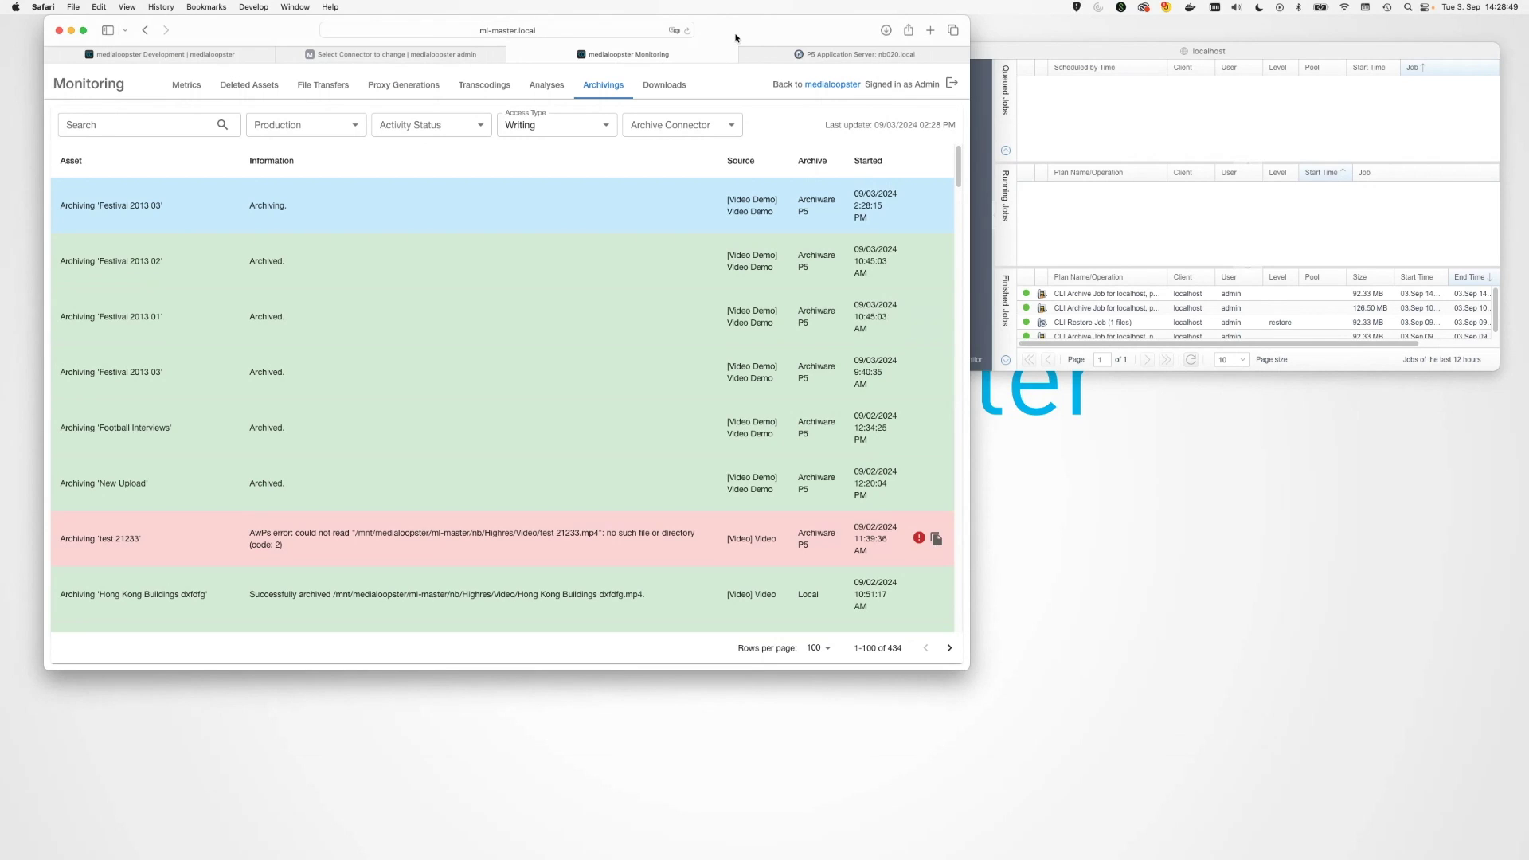
key("super+r")
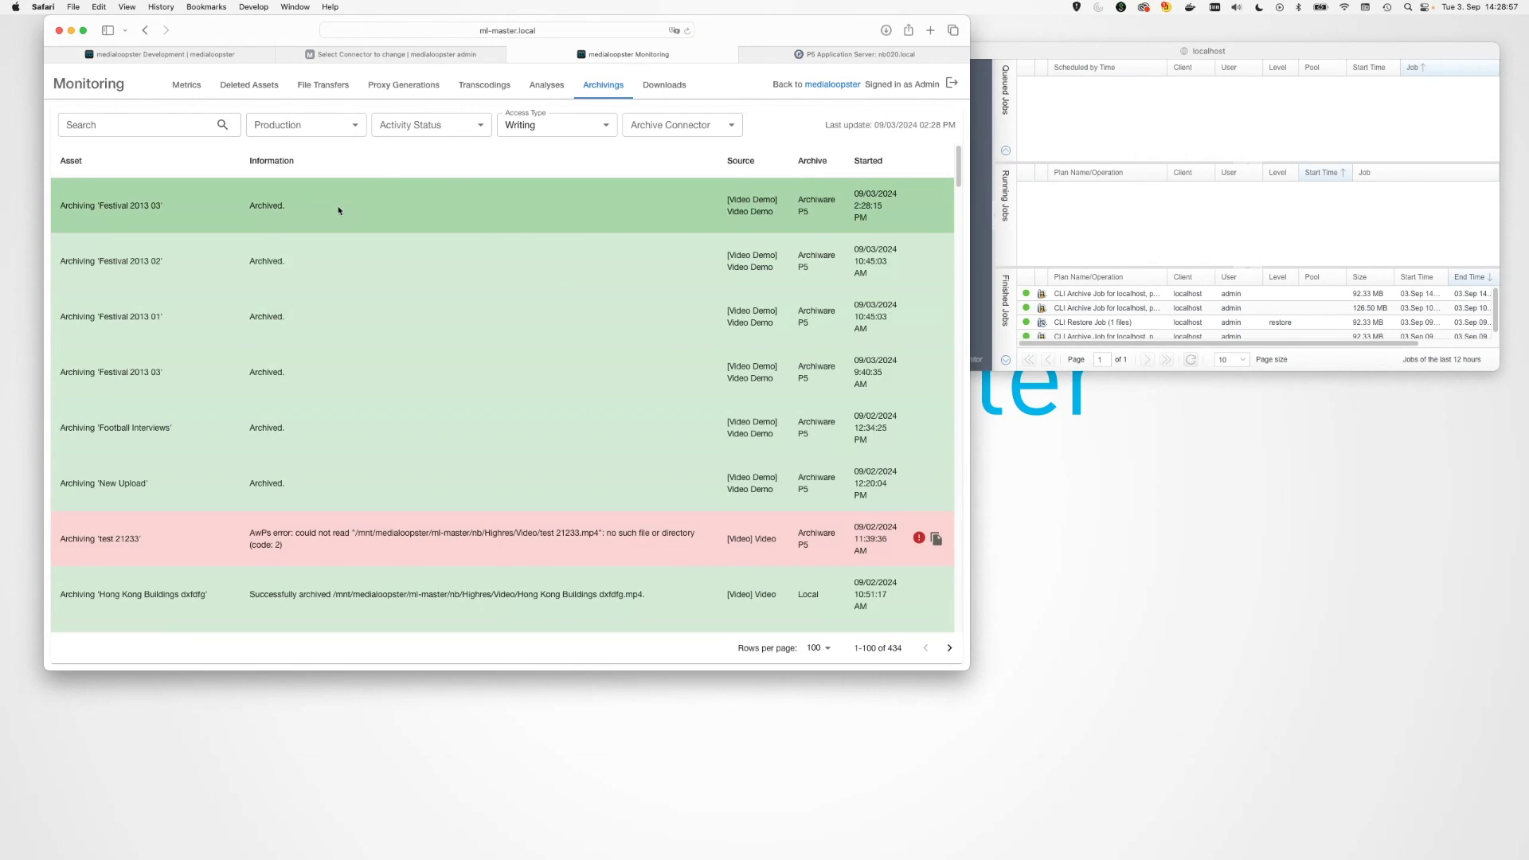
Refresh the medialoopster asset list and compare the status of Festival 2013 03 with Festival 2013 01 and 02.
left_click(227, 57)
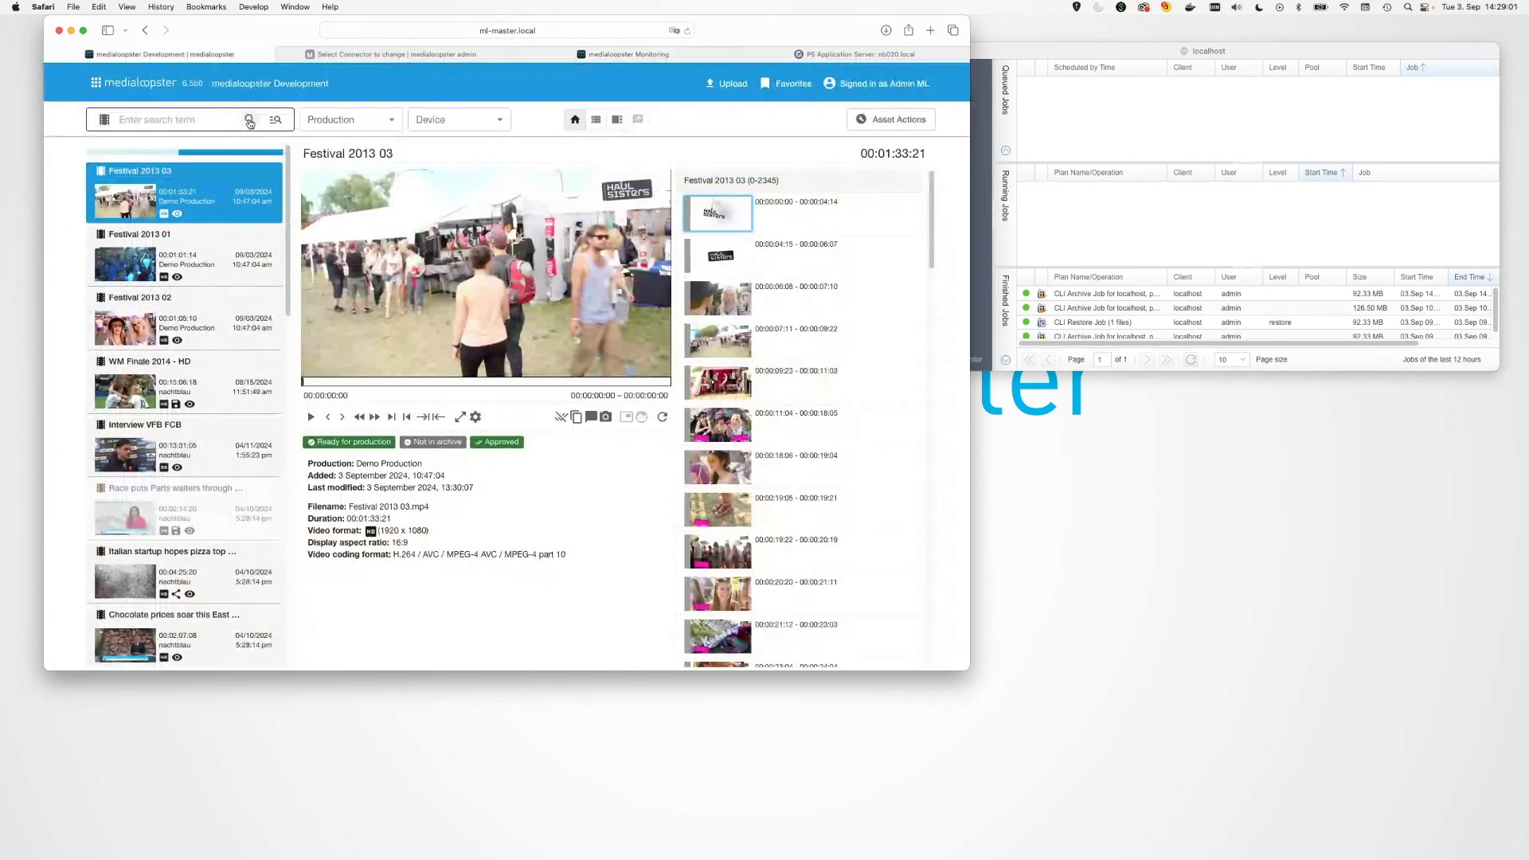
left_click(183, 314)
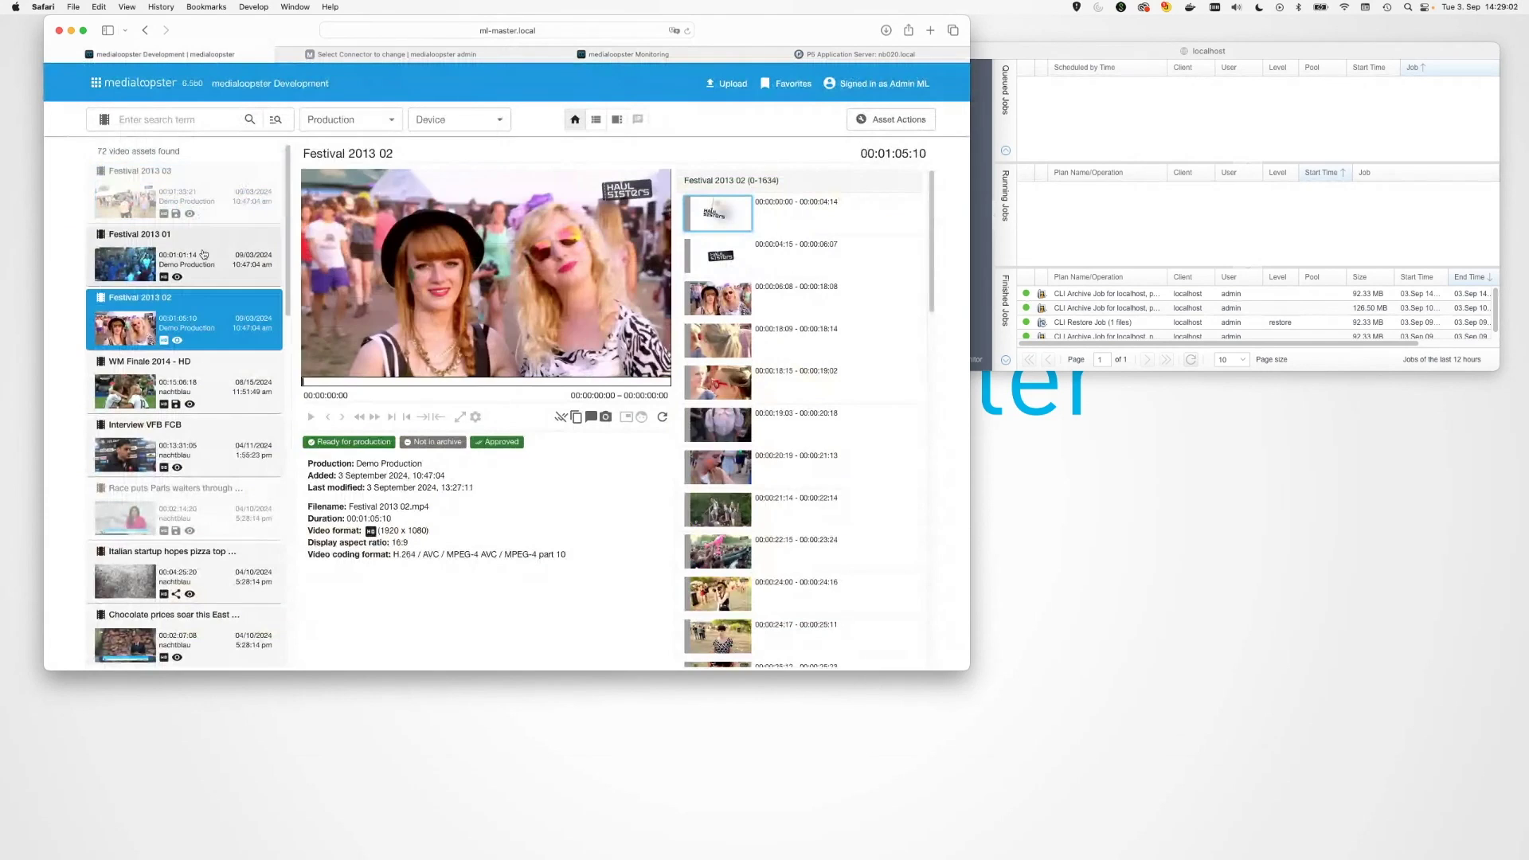
left_click(204, 255)
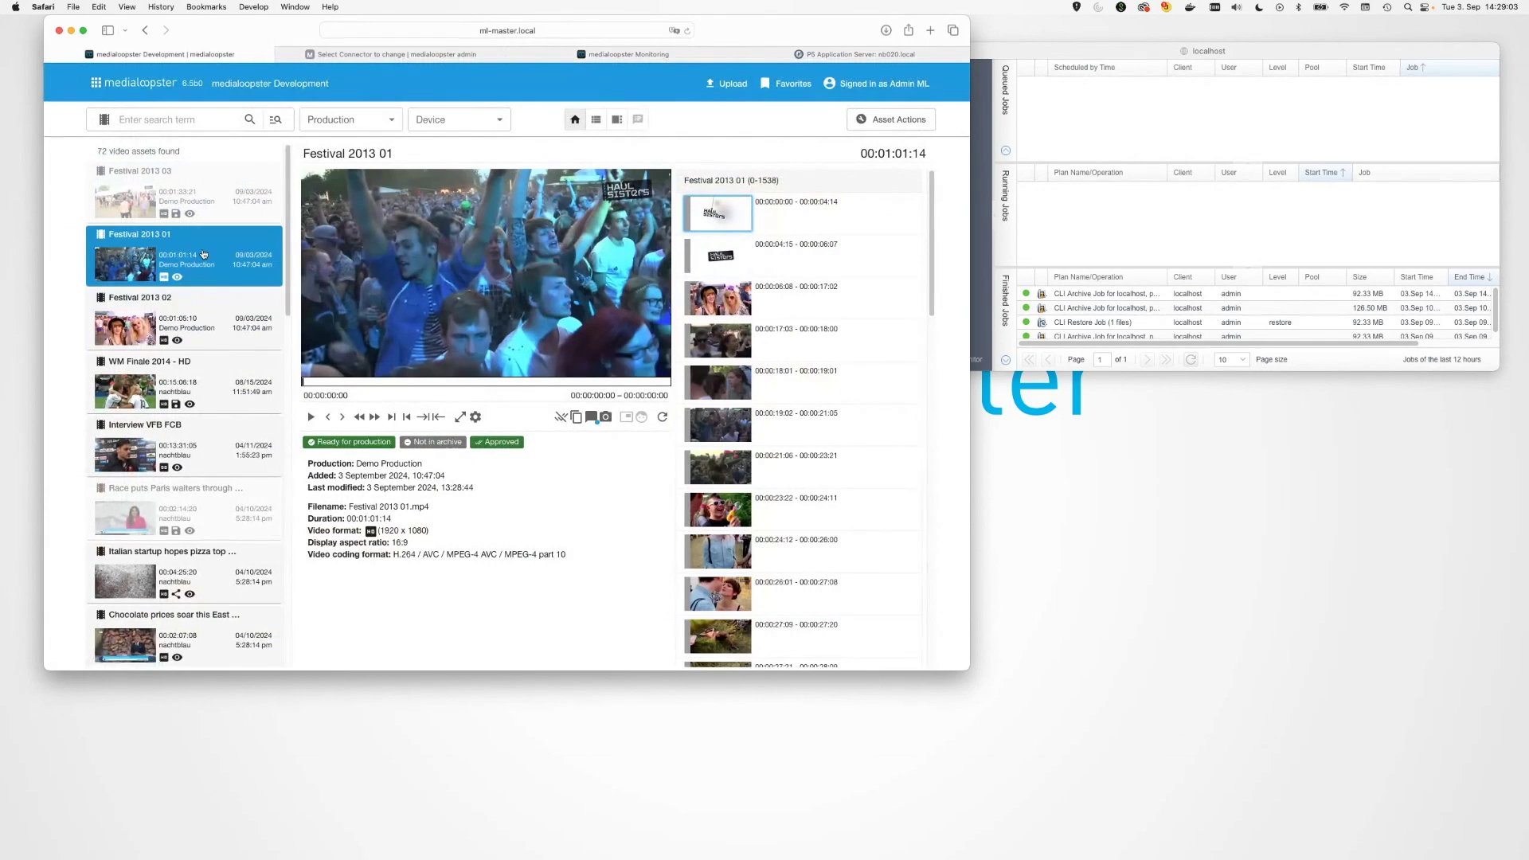
left_click(235, 310)
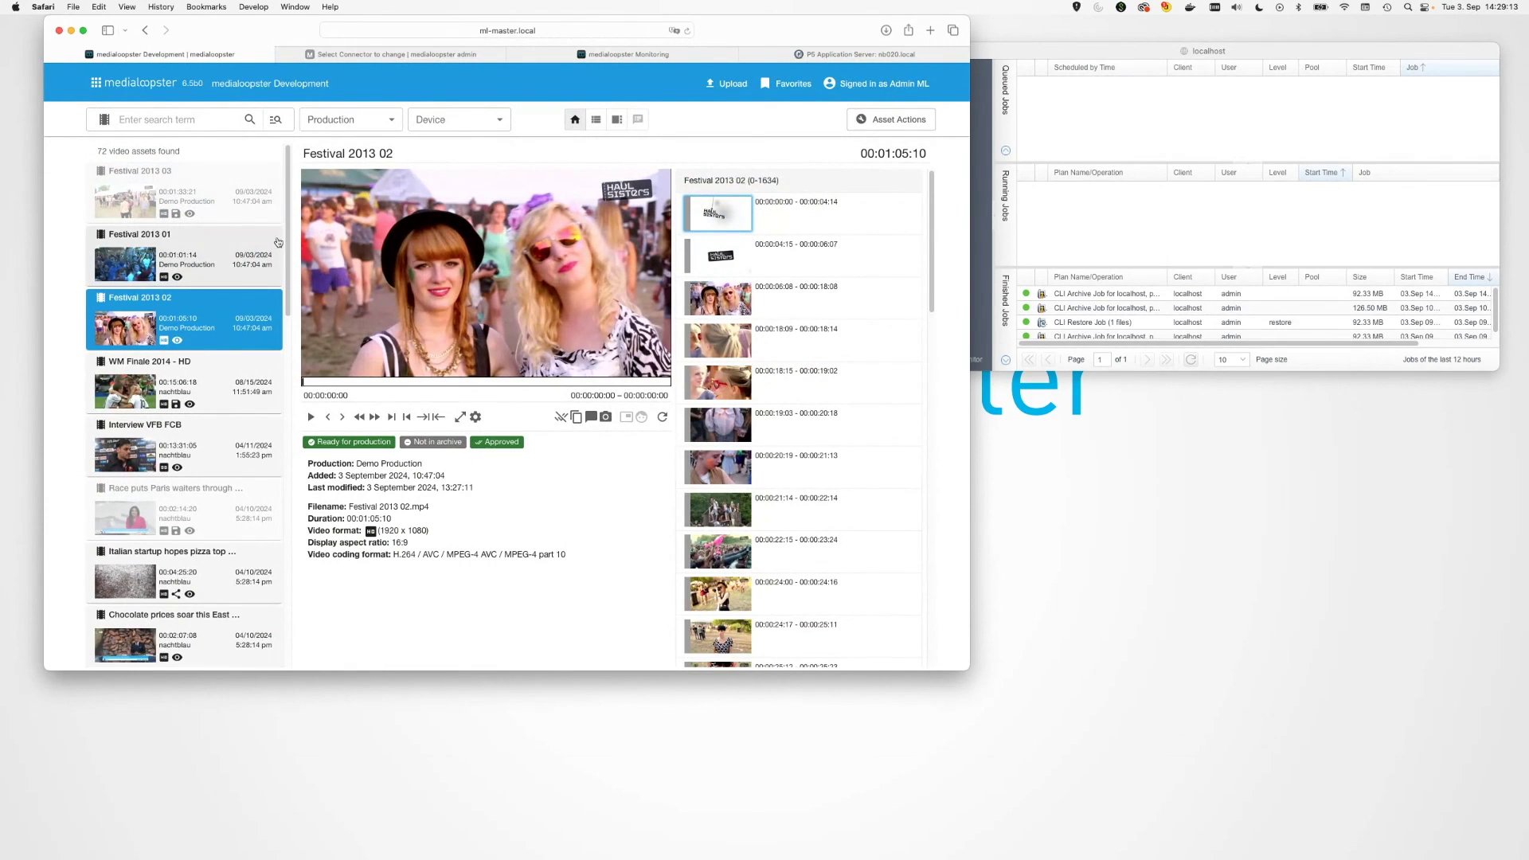
left_click(244, 211)
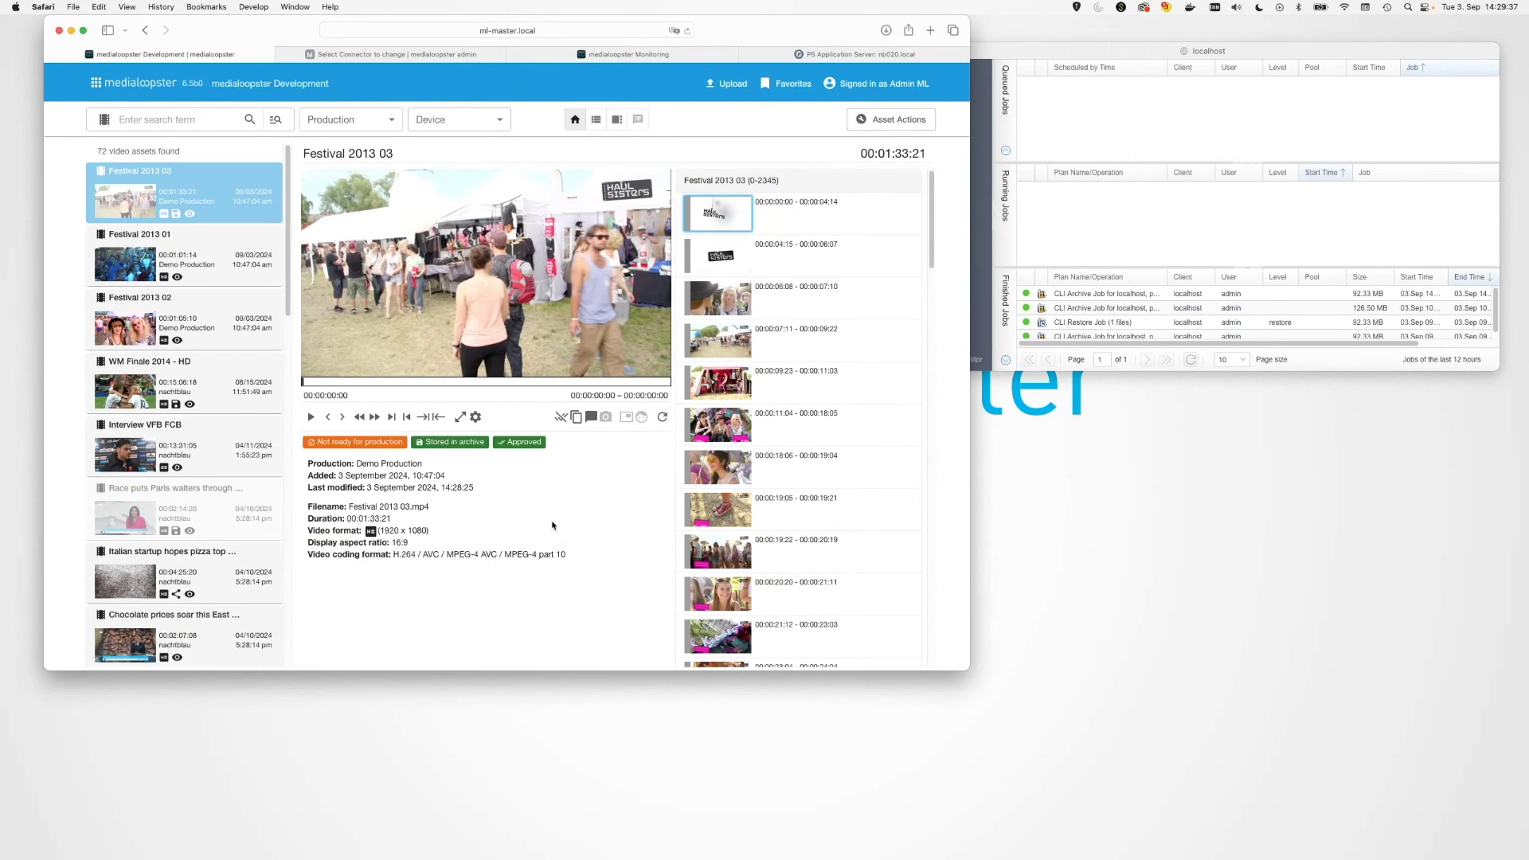
left_click(226, 265)
left_click(225, 215)
Preview the Festival 2013 03 proxy by playing from about 18 seconds and jumping to about 34 seconds.
left_click(375, 384)
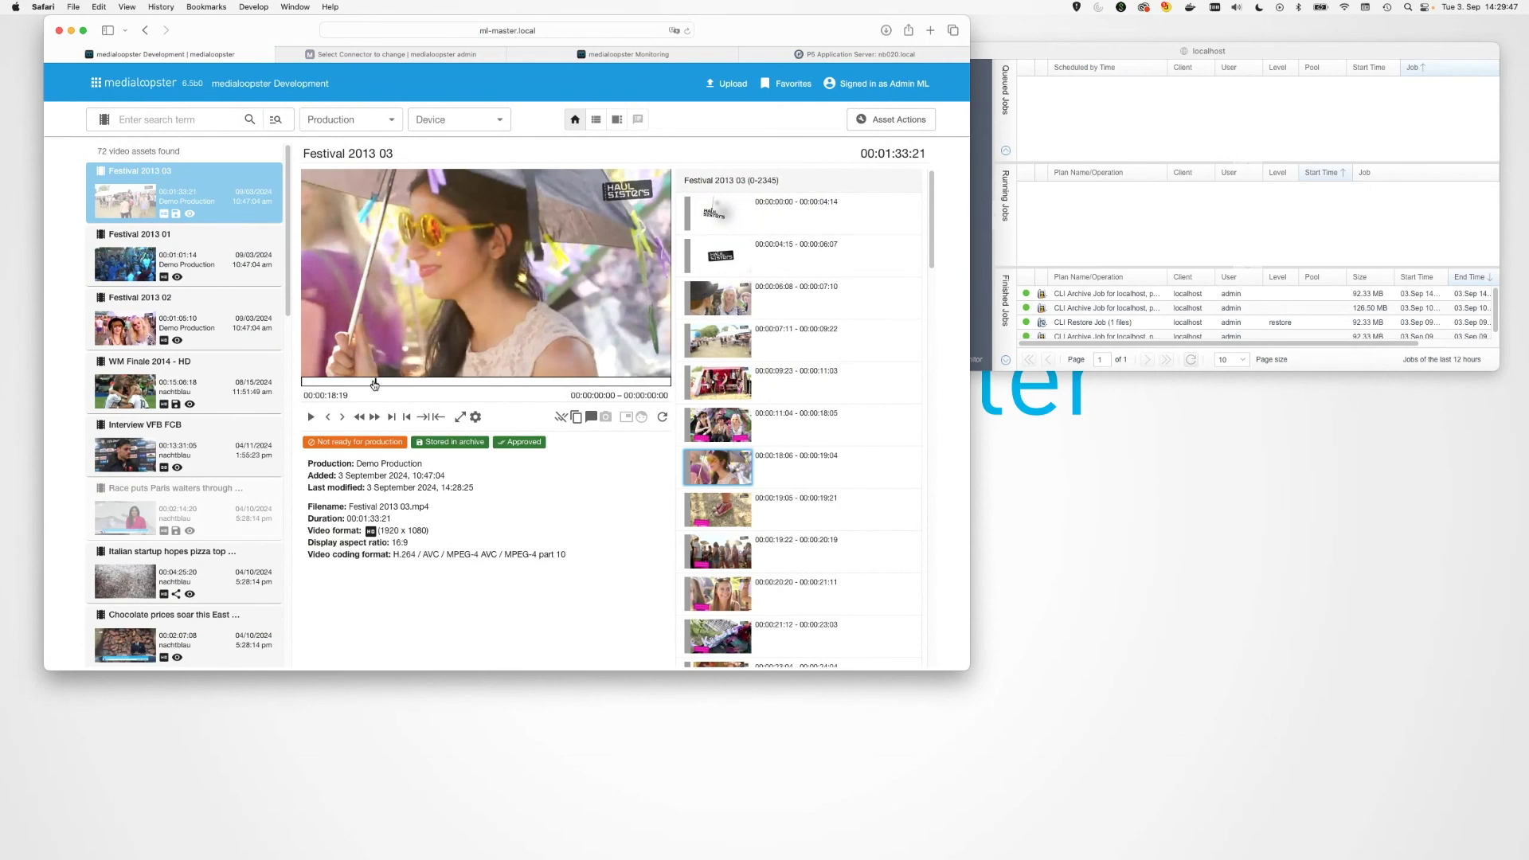
key("space")
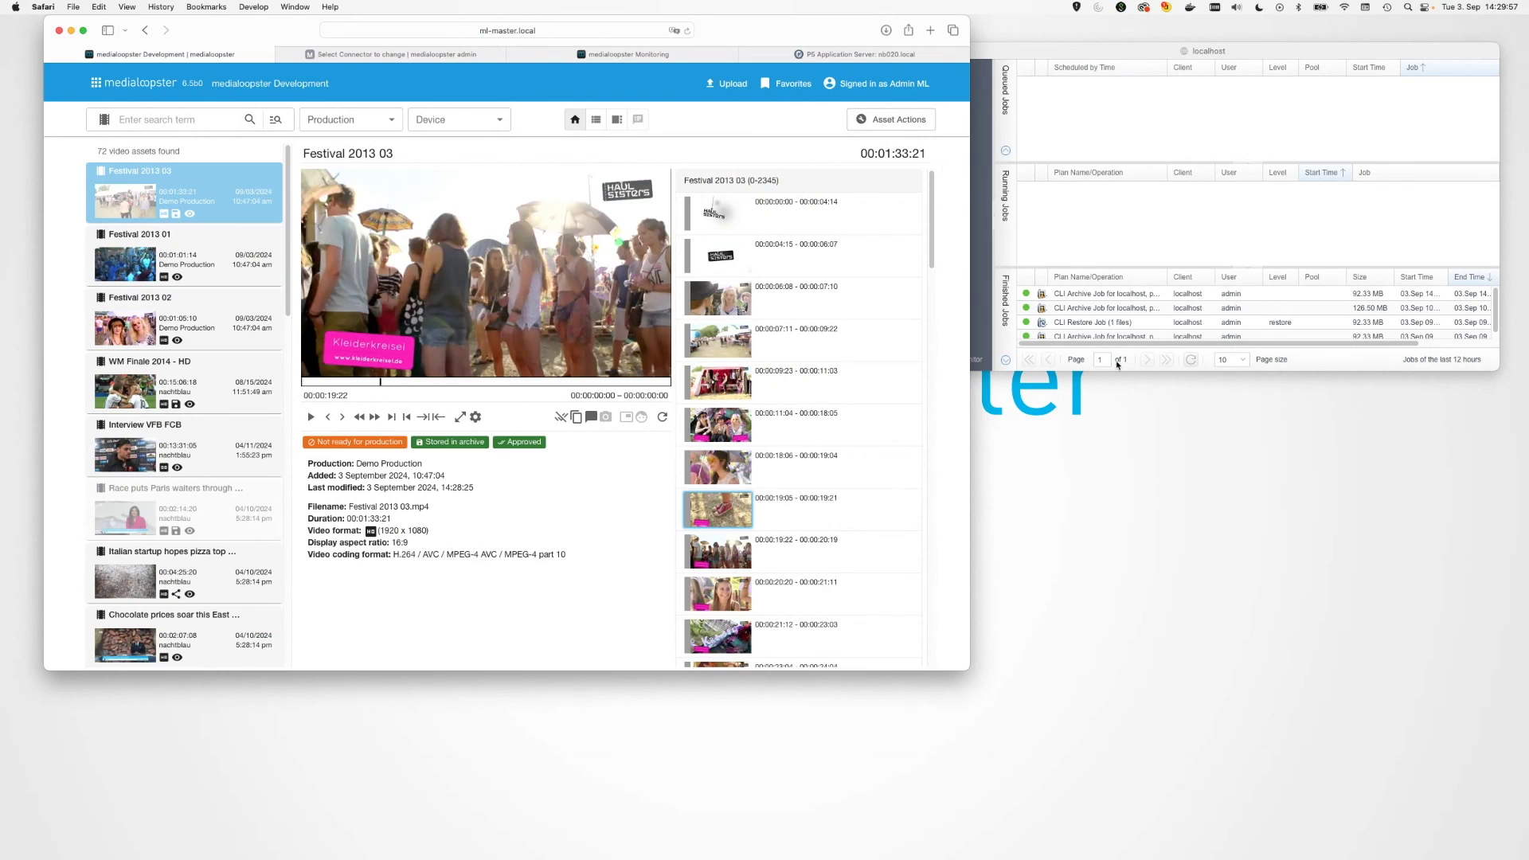
left_click(436, 382)
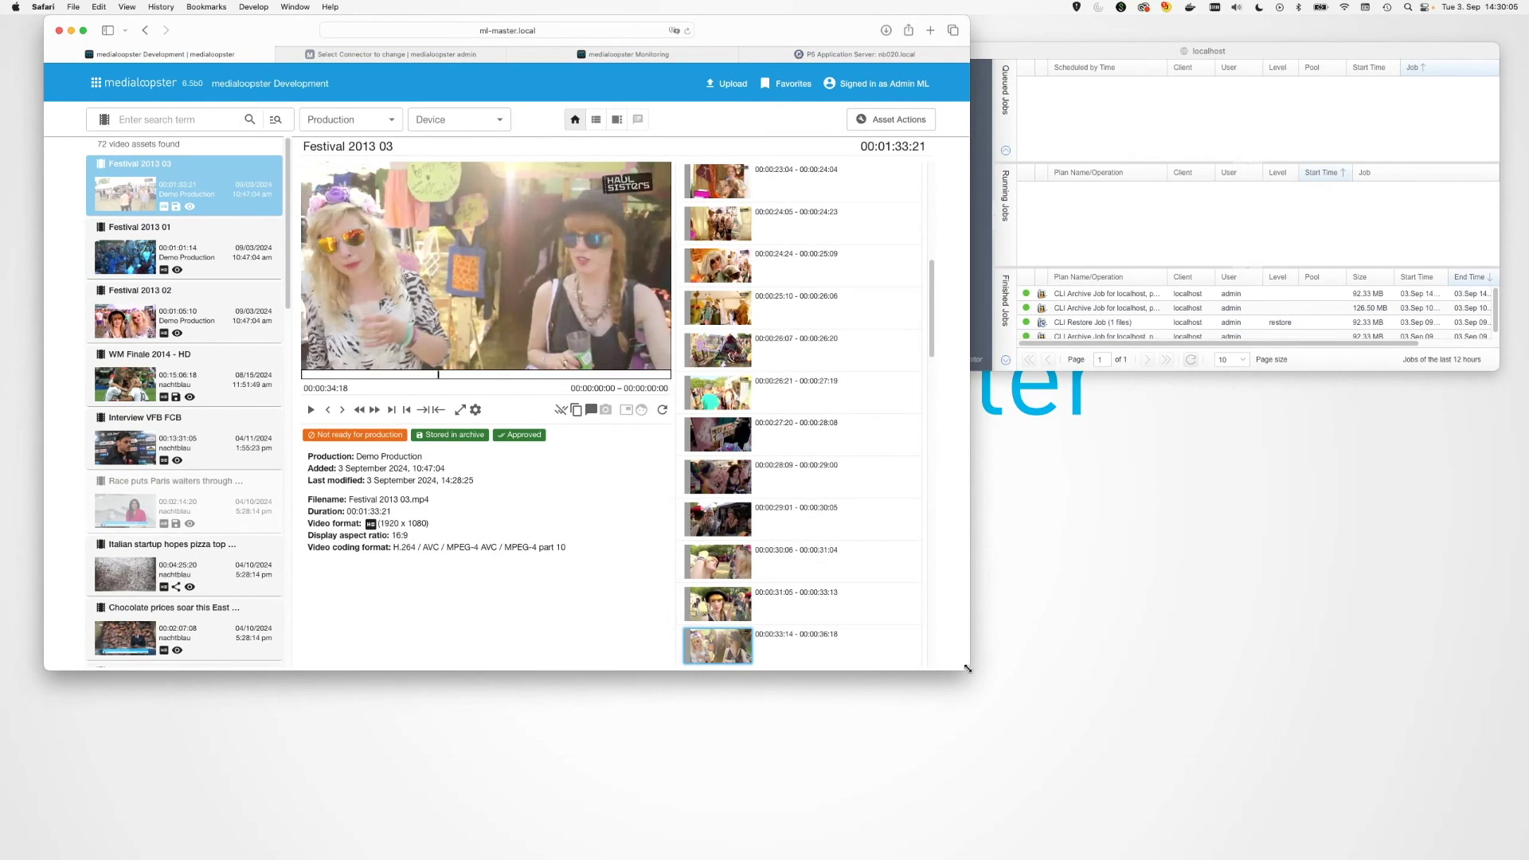
Enlarge the medialoopster window slightly and restore the Festival 2013 03 asset from the archive.
left_click_drag(966, 668, 1012, 704)
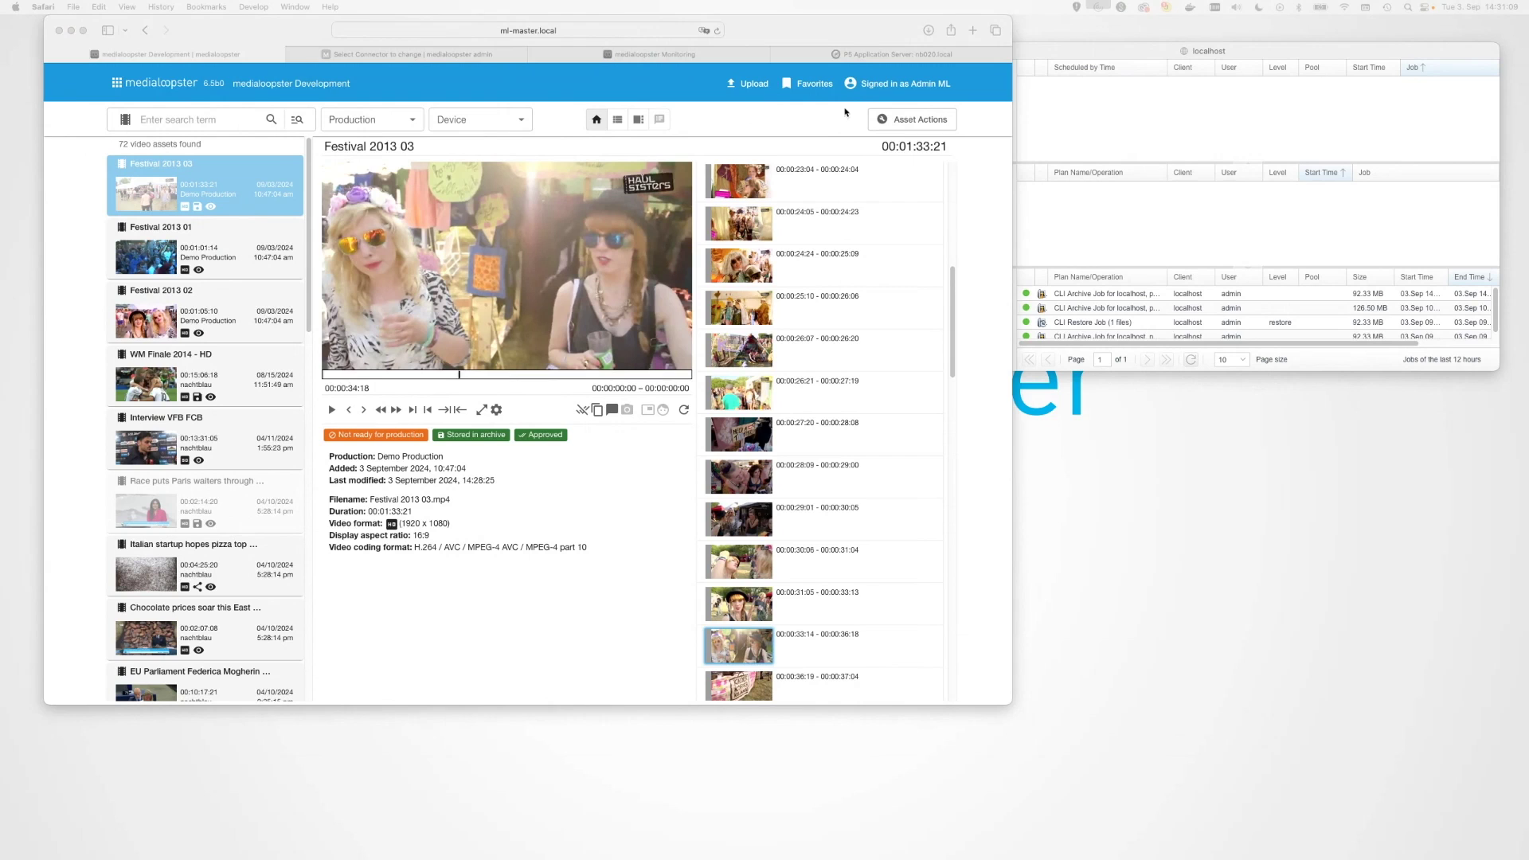
left_click(912, 120)
left_click(913, 120)
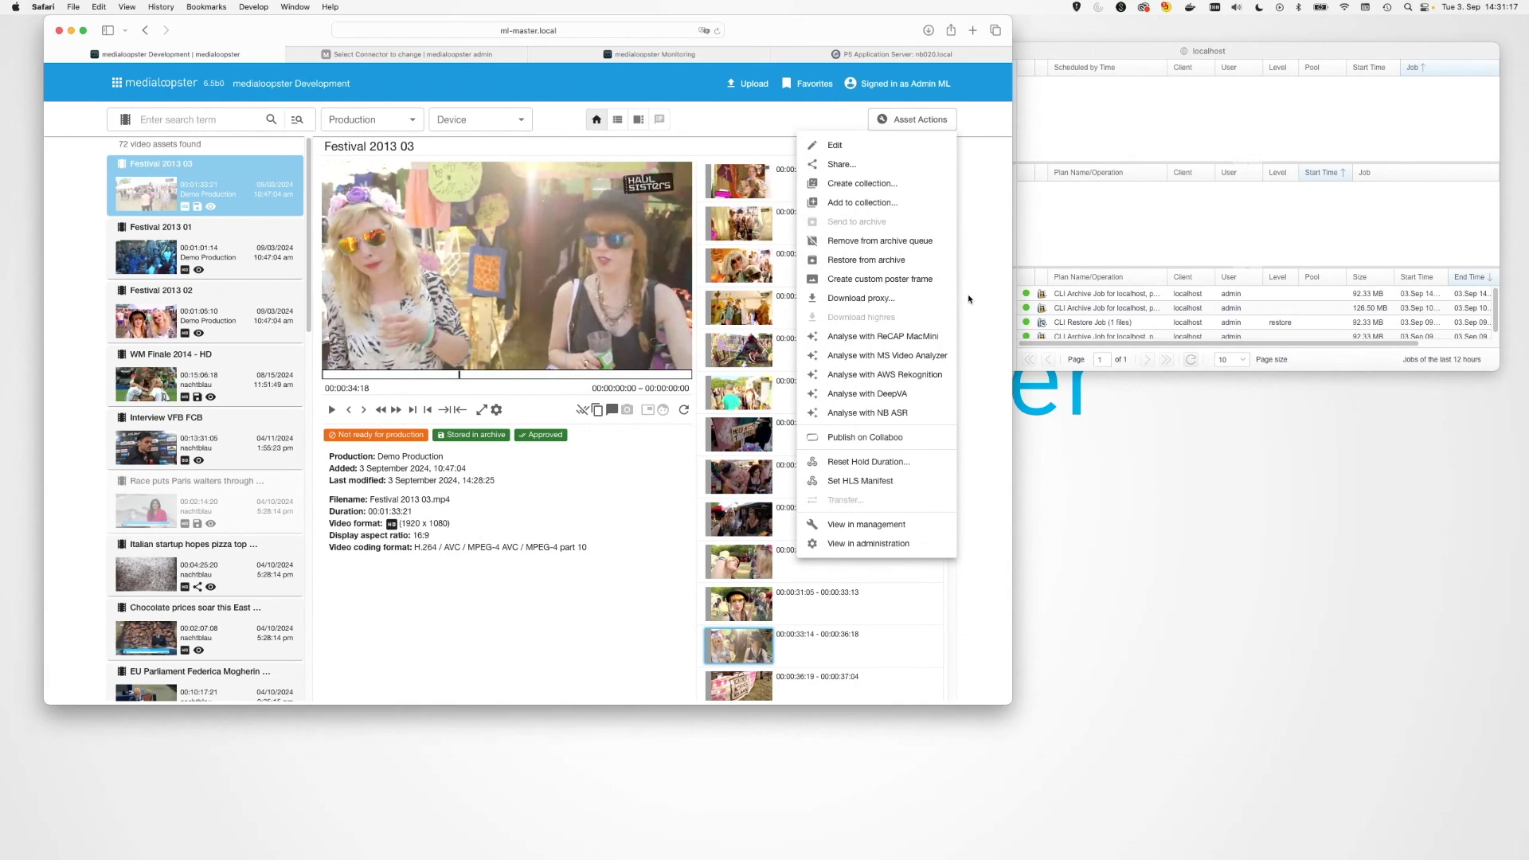
left_click(629, 501)
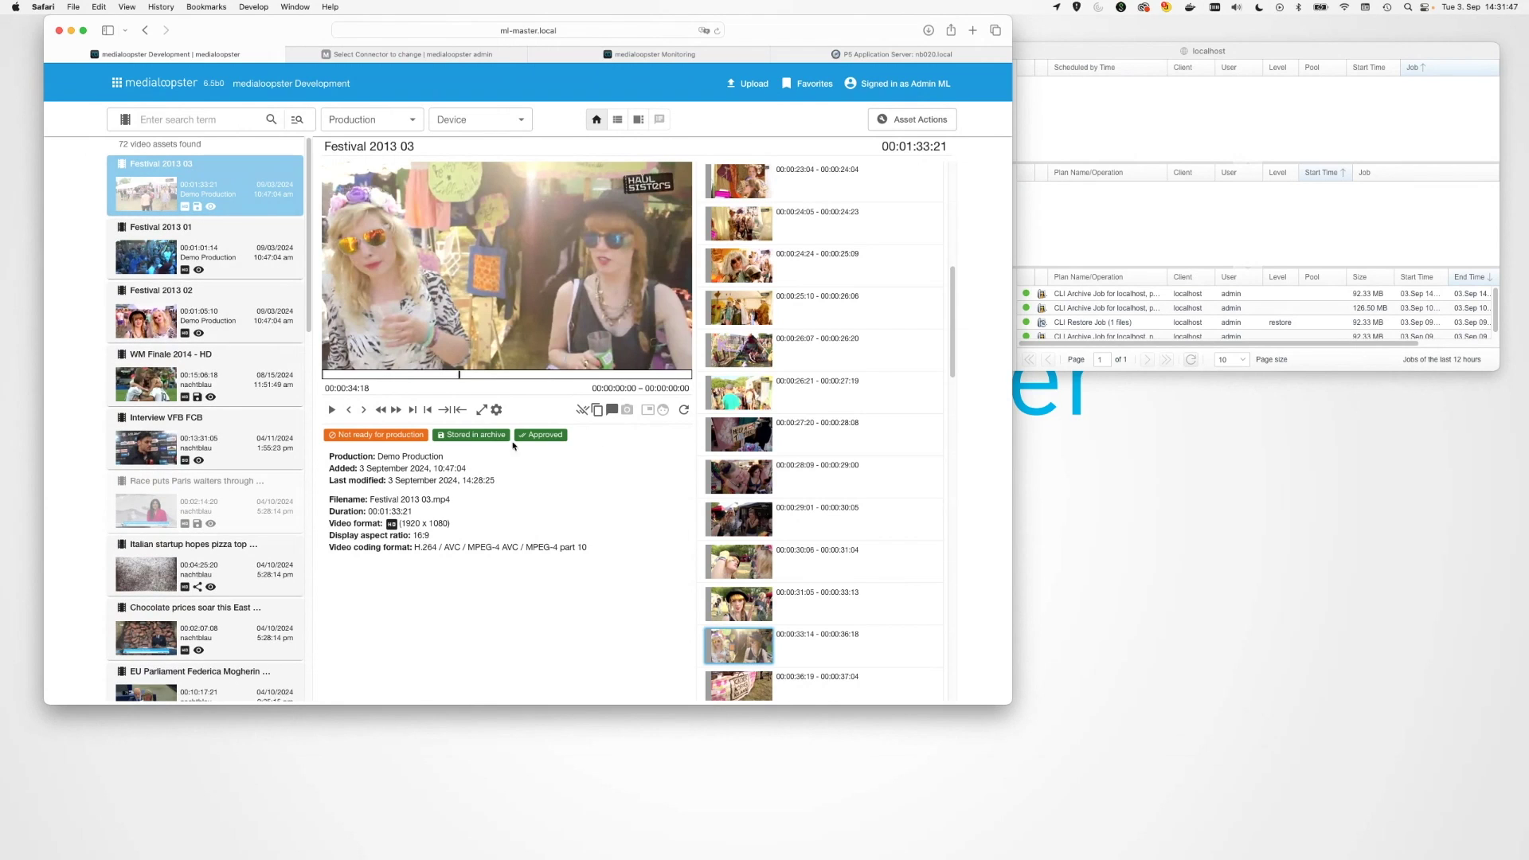
left_click(916, 121)
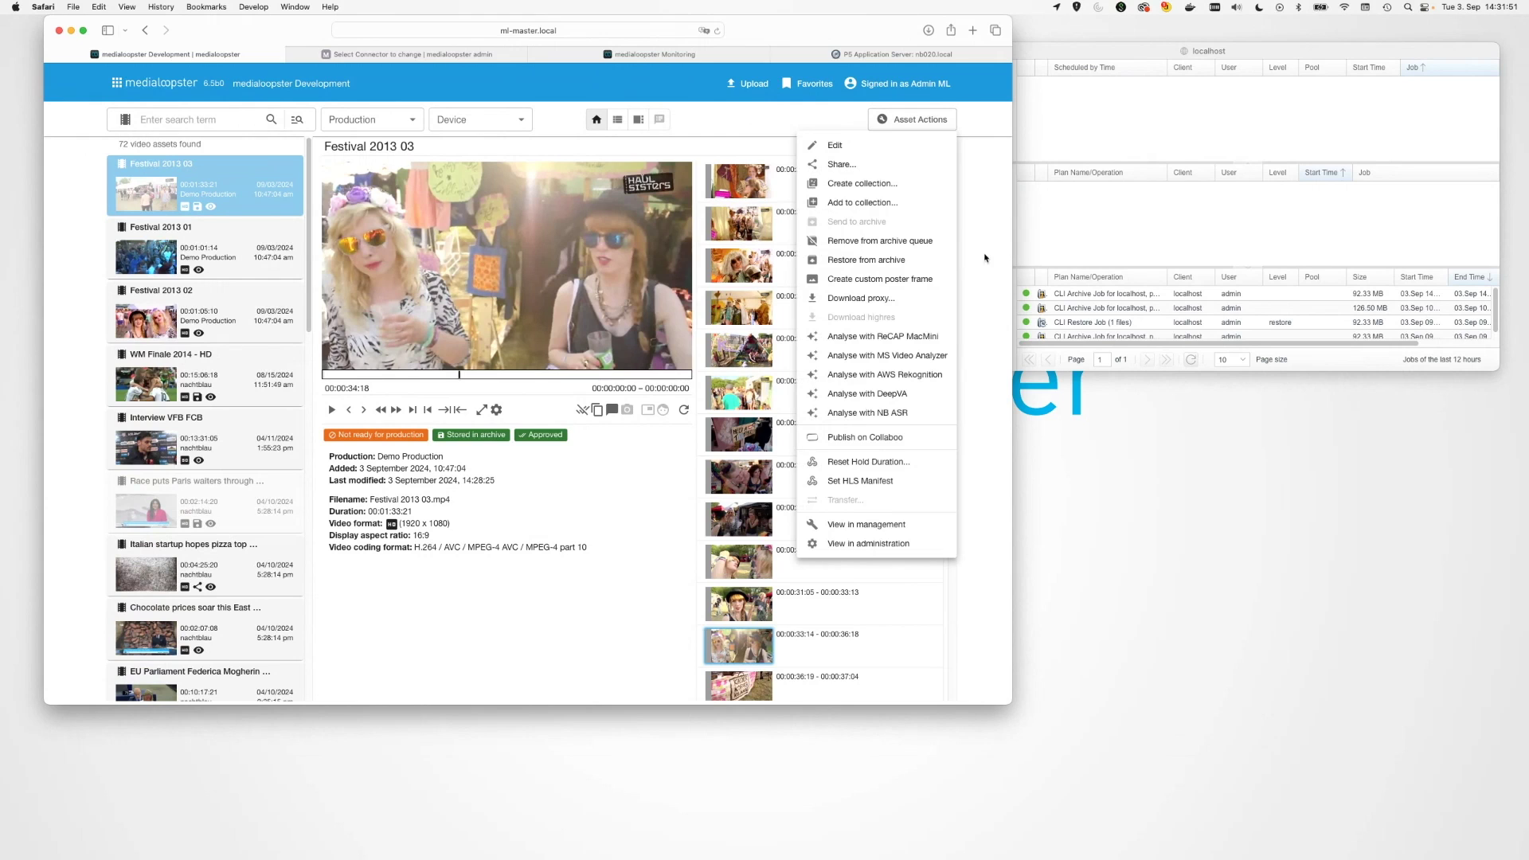
left_click(881, 260)
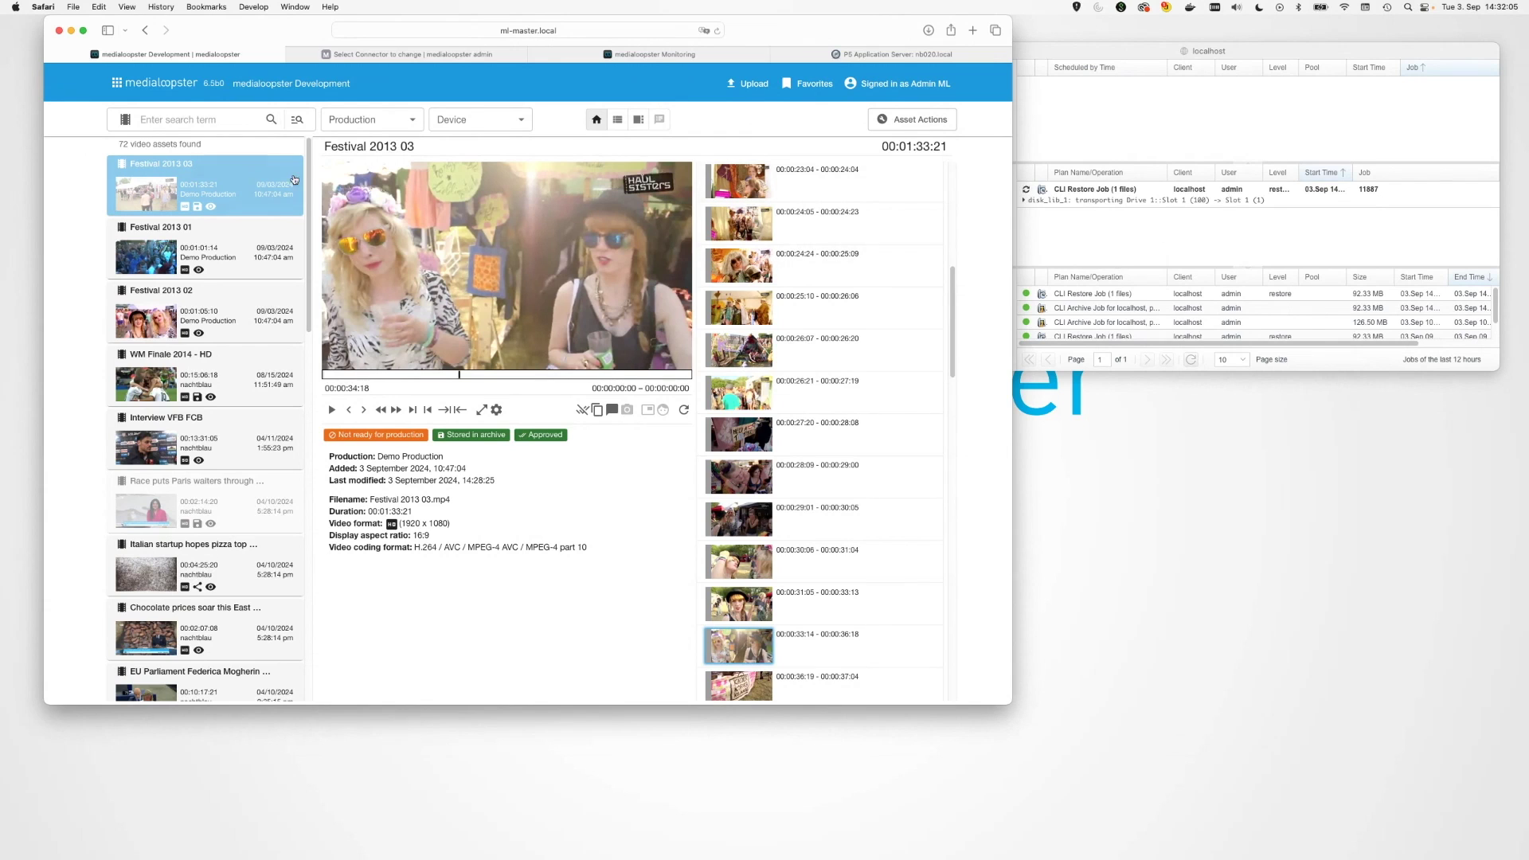
Refresh the video asset list and compare the production and archive status of Festival 2013 03 with Festival 2013 01.
left_click(271, 120)
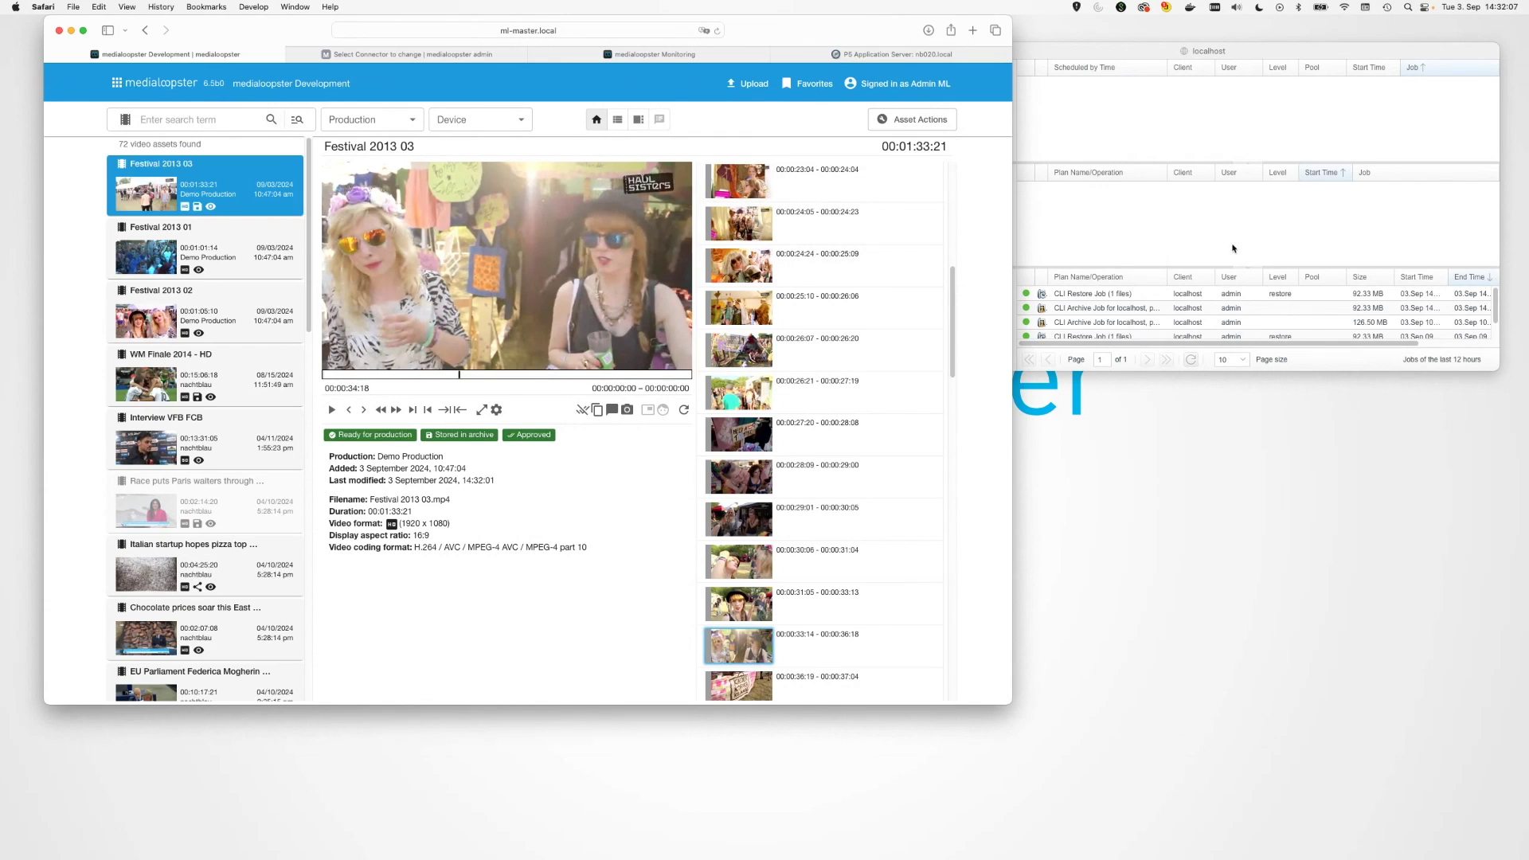
left_click(275, 119)
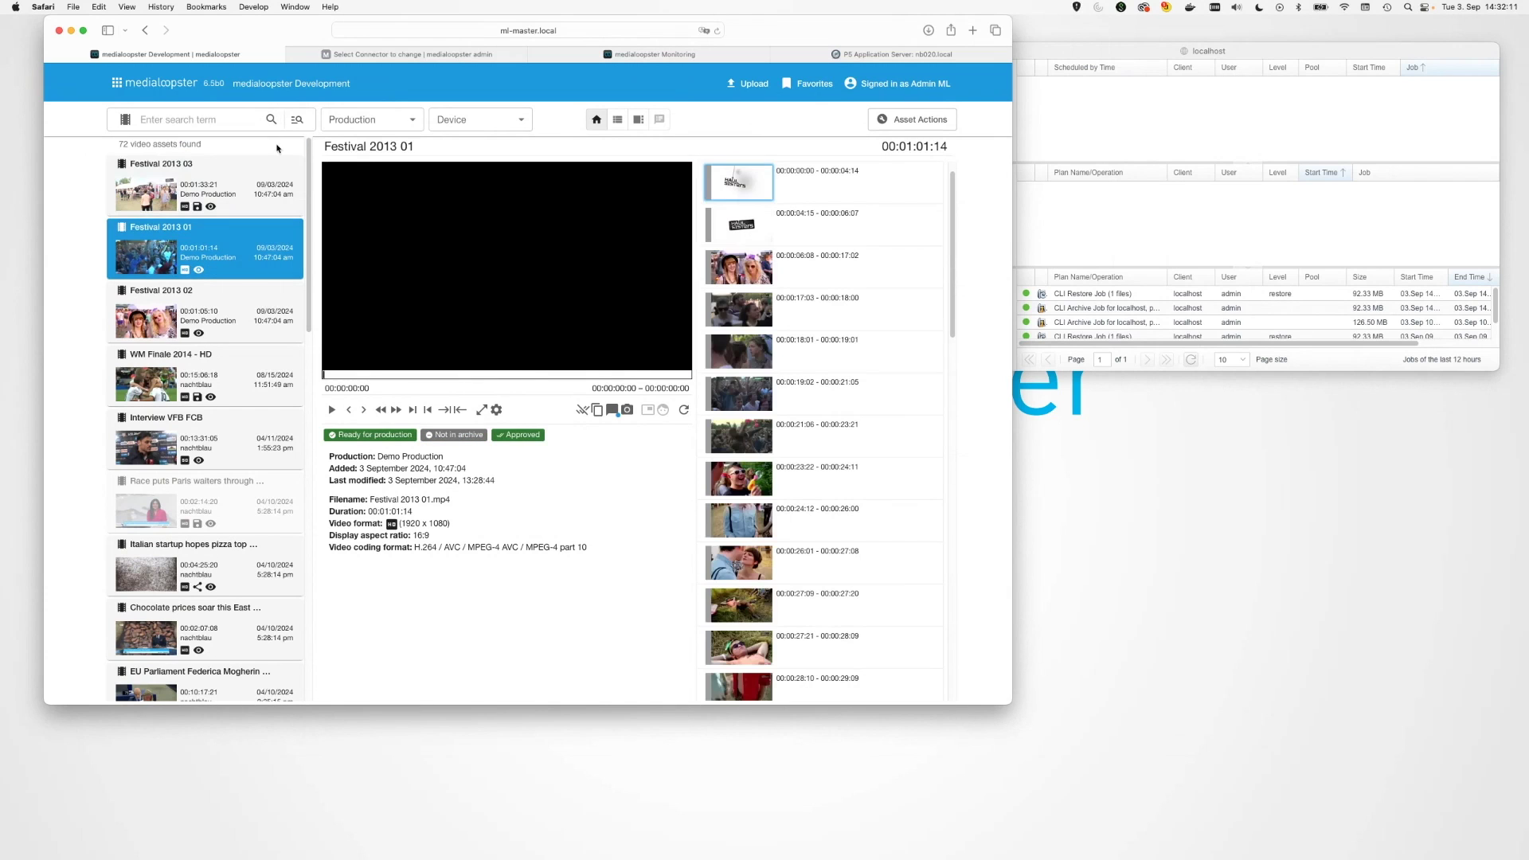
left_click(297, 189)
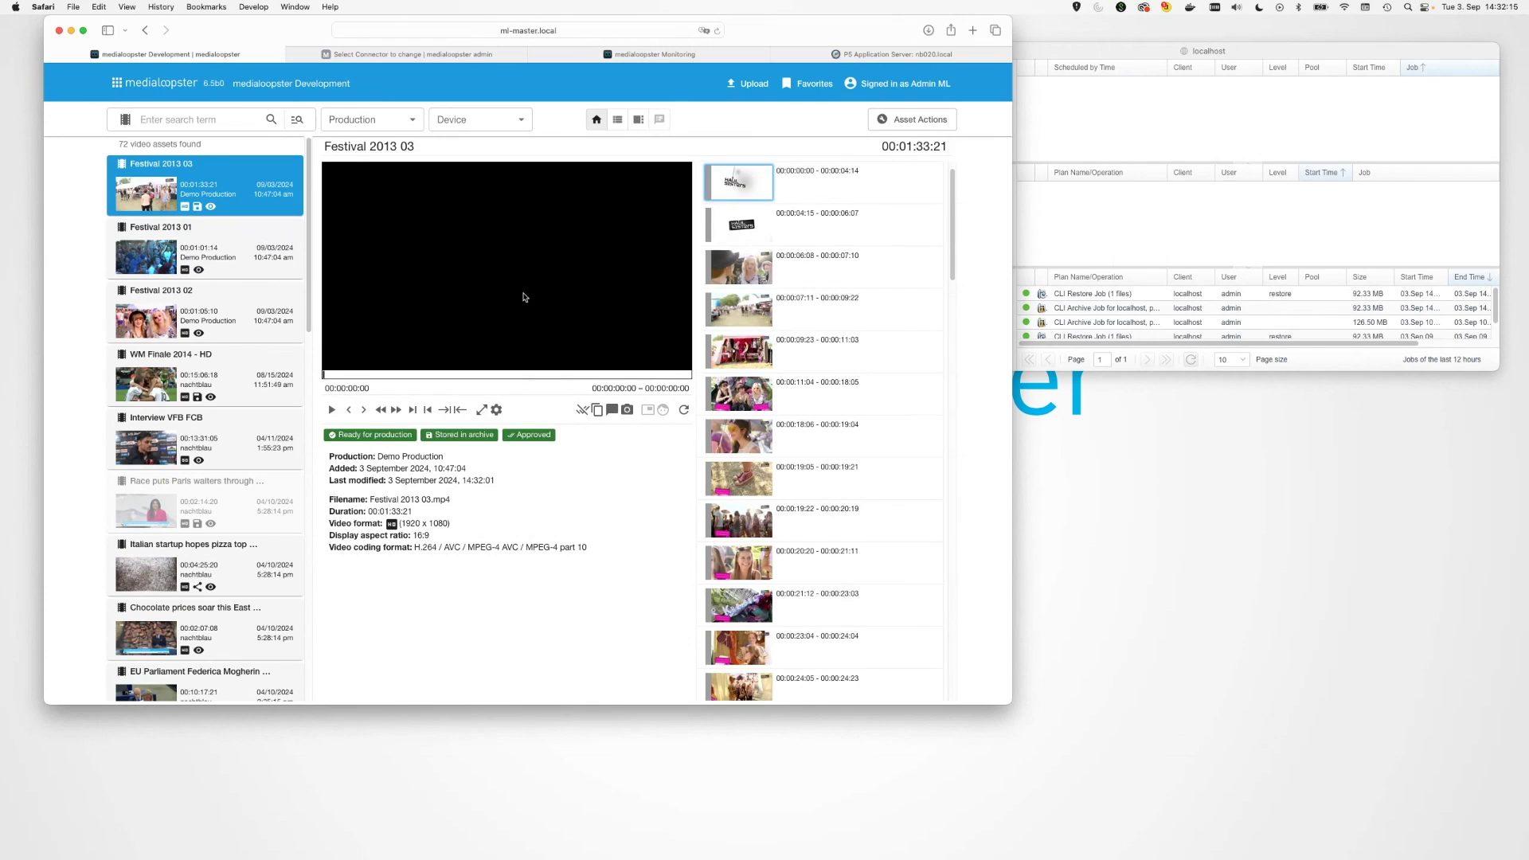
left_click(273, 121)
Widen the medialoopster window, check the P5 Job Monitor for the restore job, and return to medialoopster.
left_click_drag(1008, 705, 1068, 706)
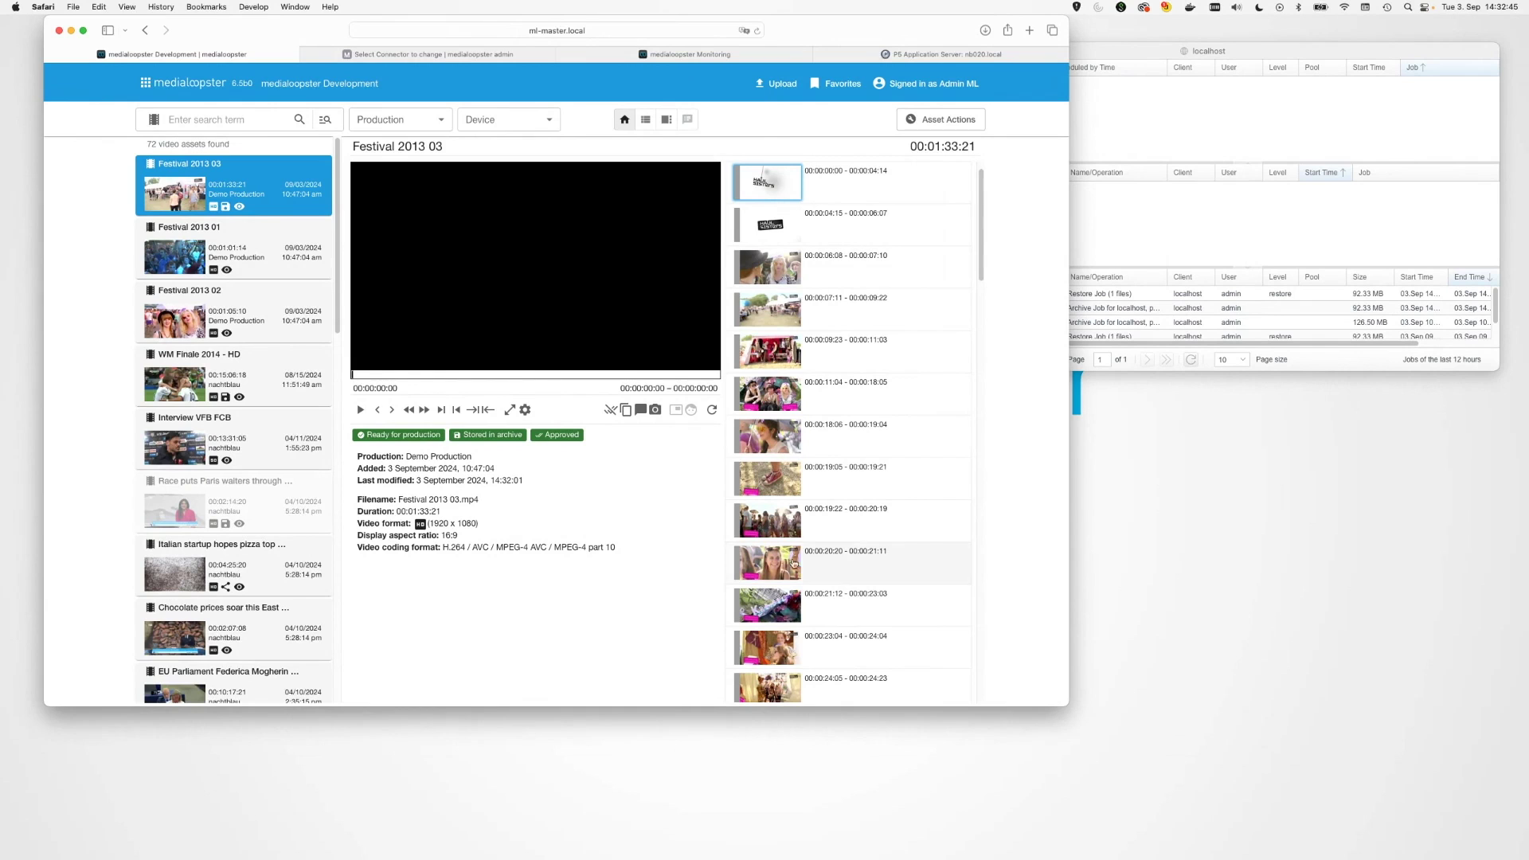
left_click(1230, 53)
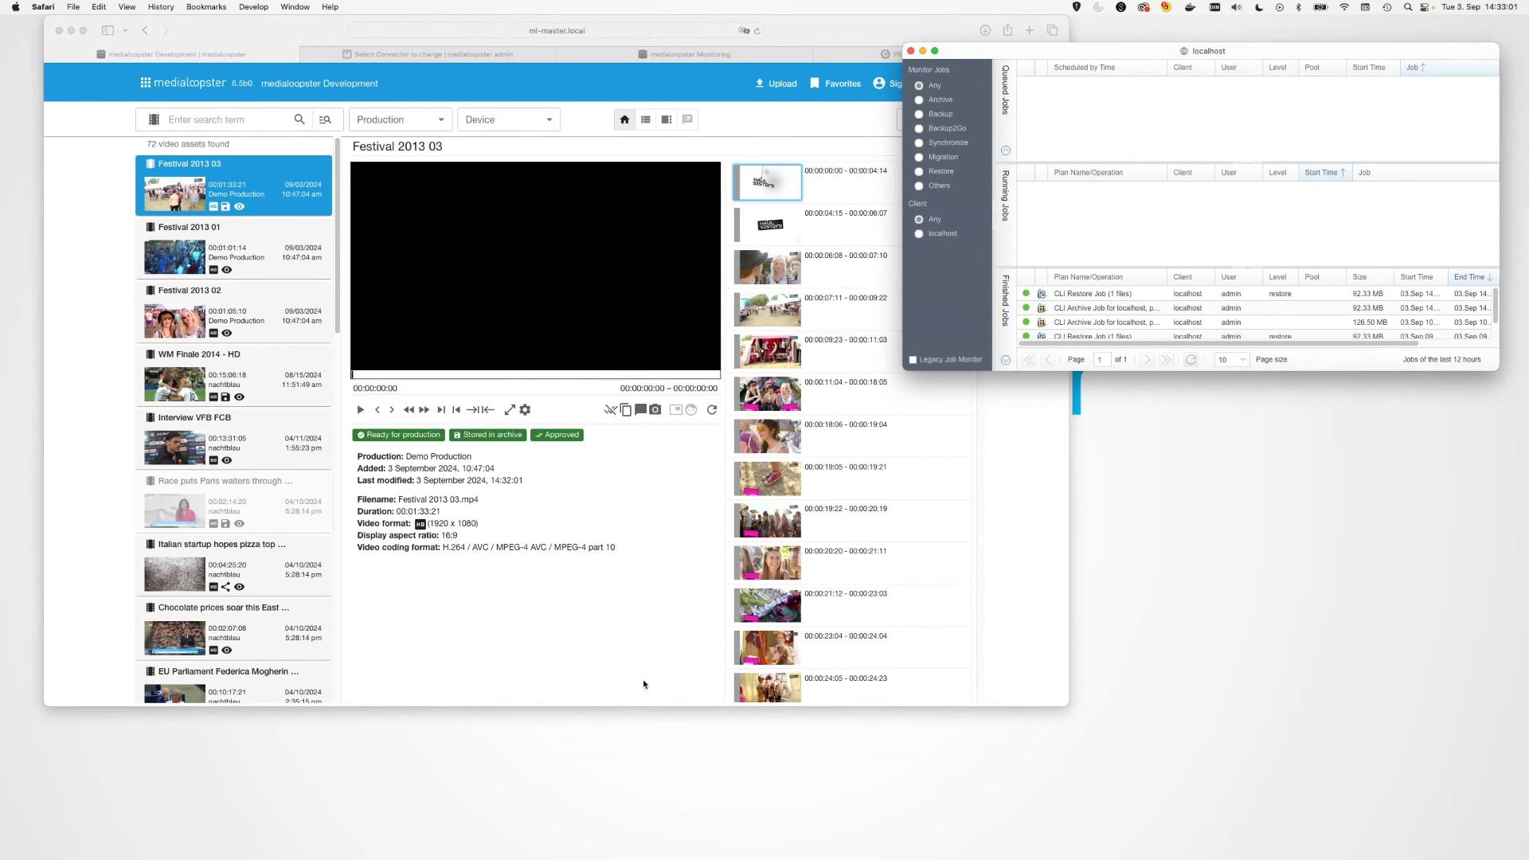
left_click(610, 642)
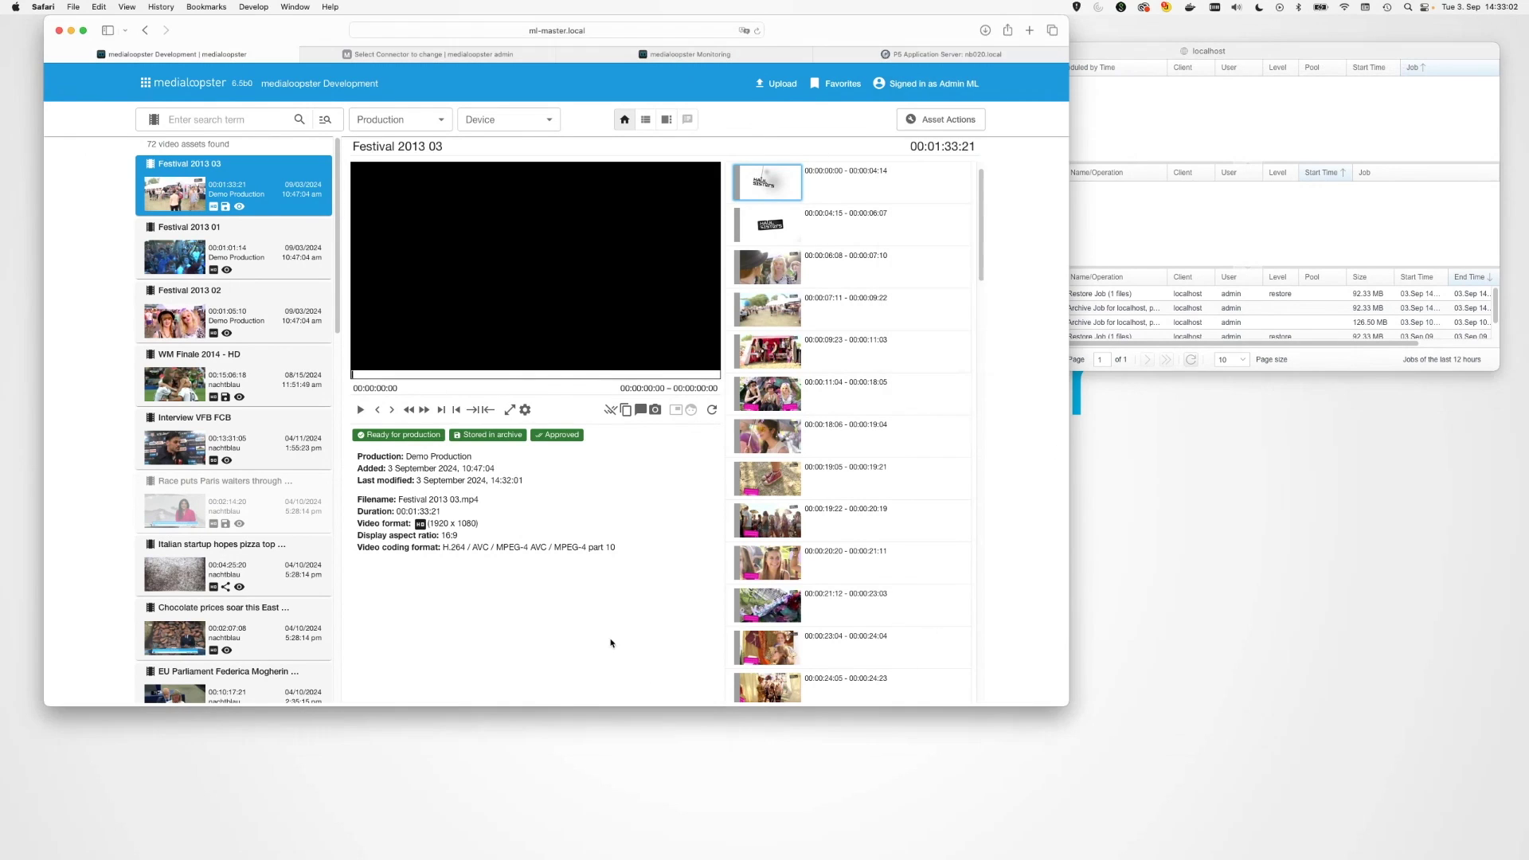
Add the full Festival 2013 01 and Festival 2013 02 videos to the Demo Admin favorites list and remove its three older entries.
left_click(258, 253)
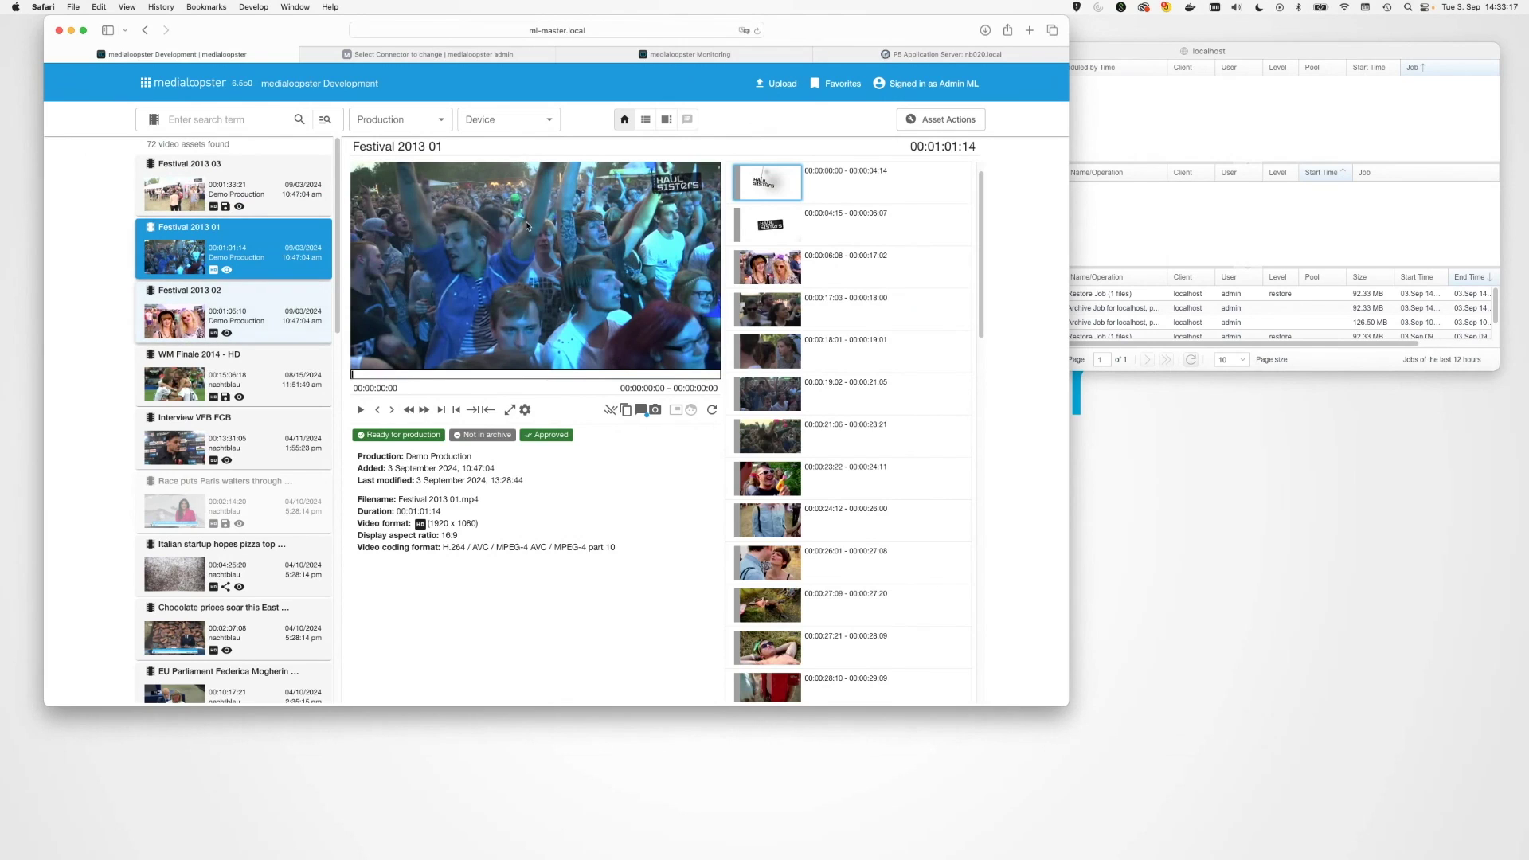
left_click(840, 84)
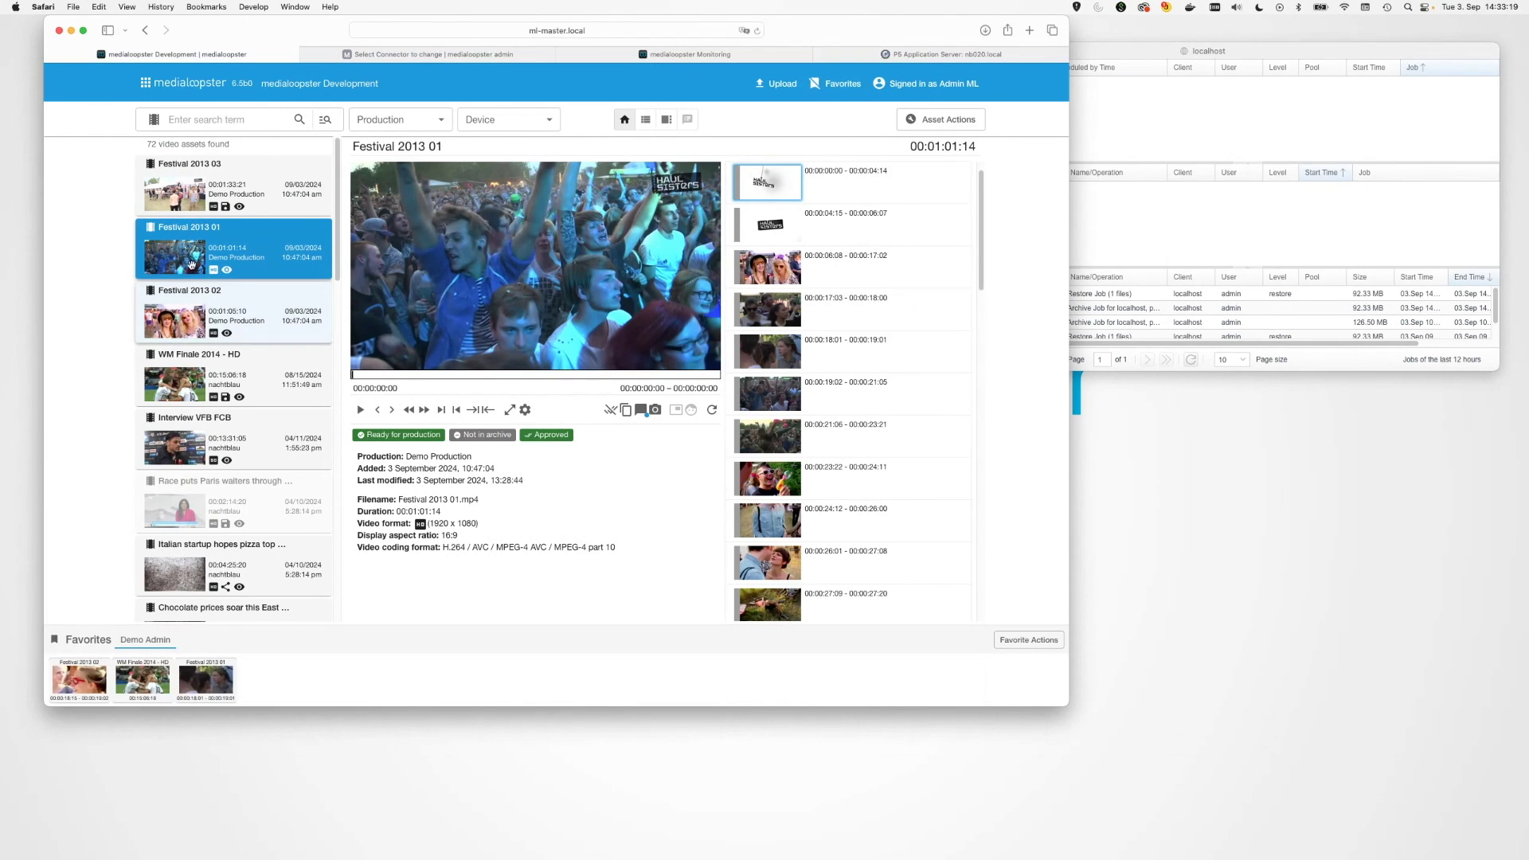
left_click_drag(185, 263, 319, 678)
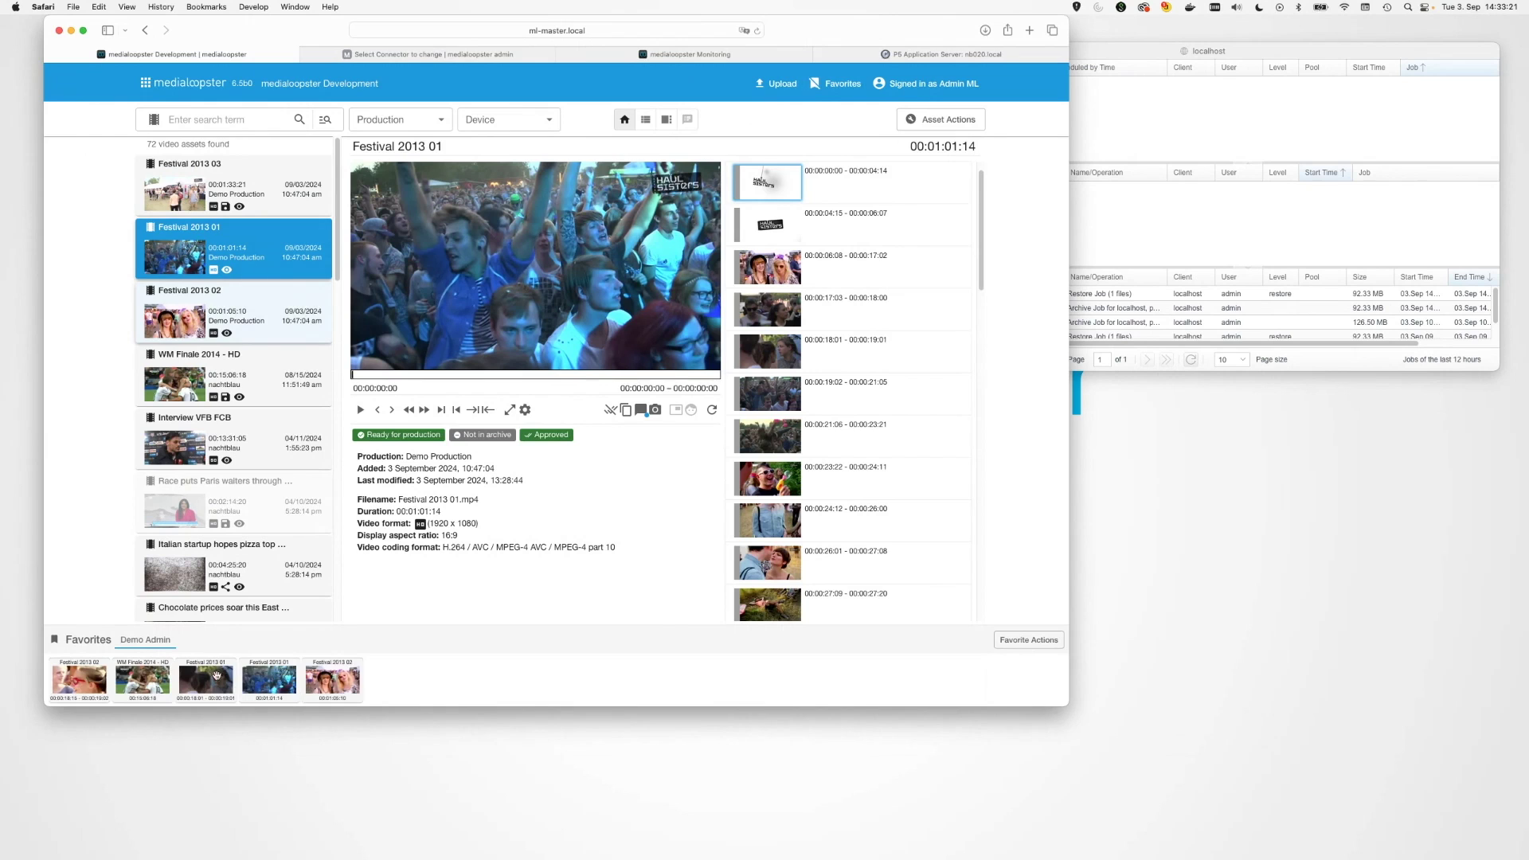
left_click_drag(198, 681, 191, 629)
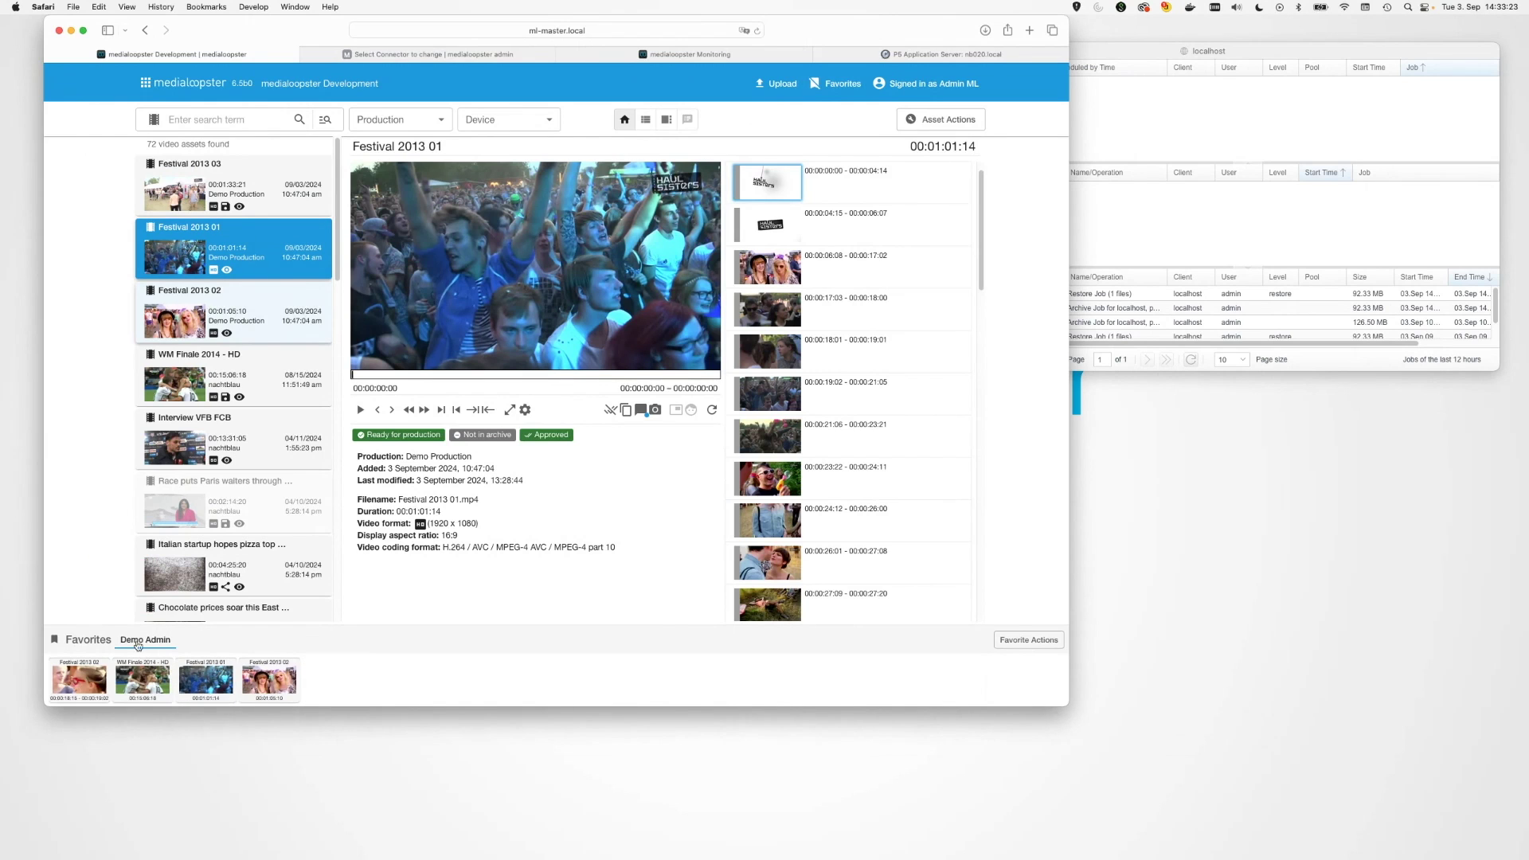
left_click_drag(141, 681, 119, 582)
left_click_drag(80, 681, 102, 583)
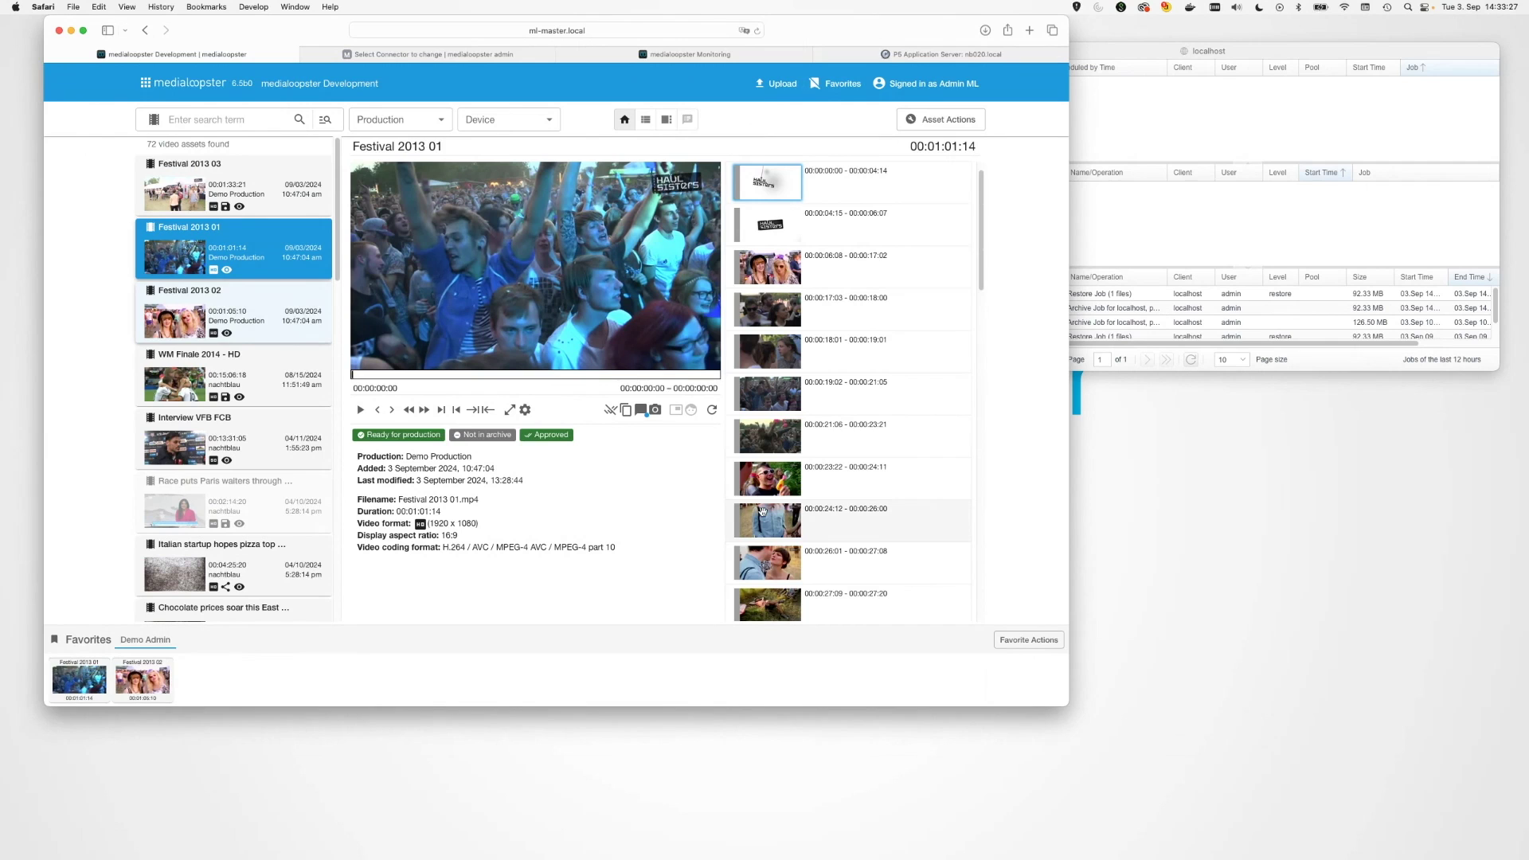
Show the collections and review the assets used in the Linked assets collection.
left_click(153, 120)
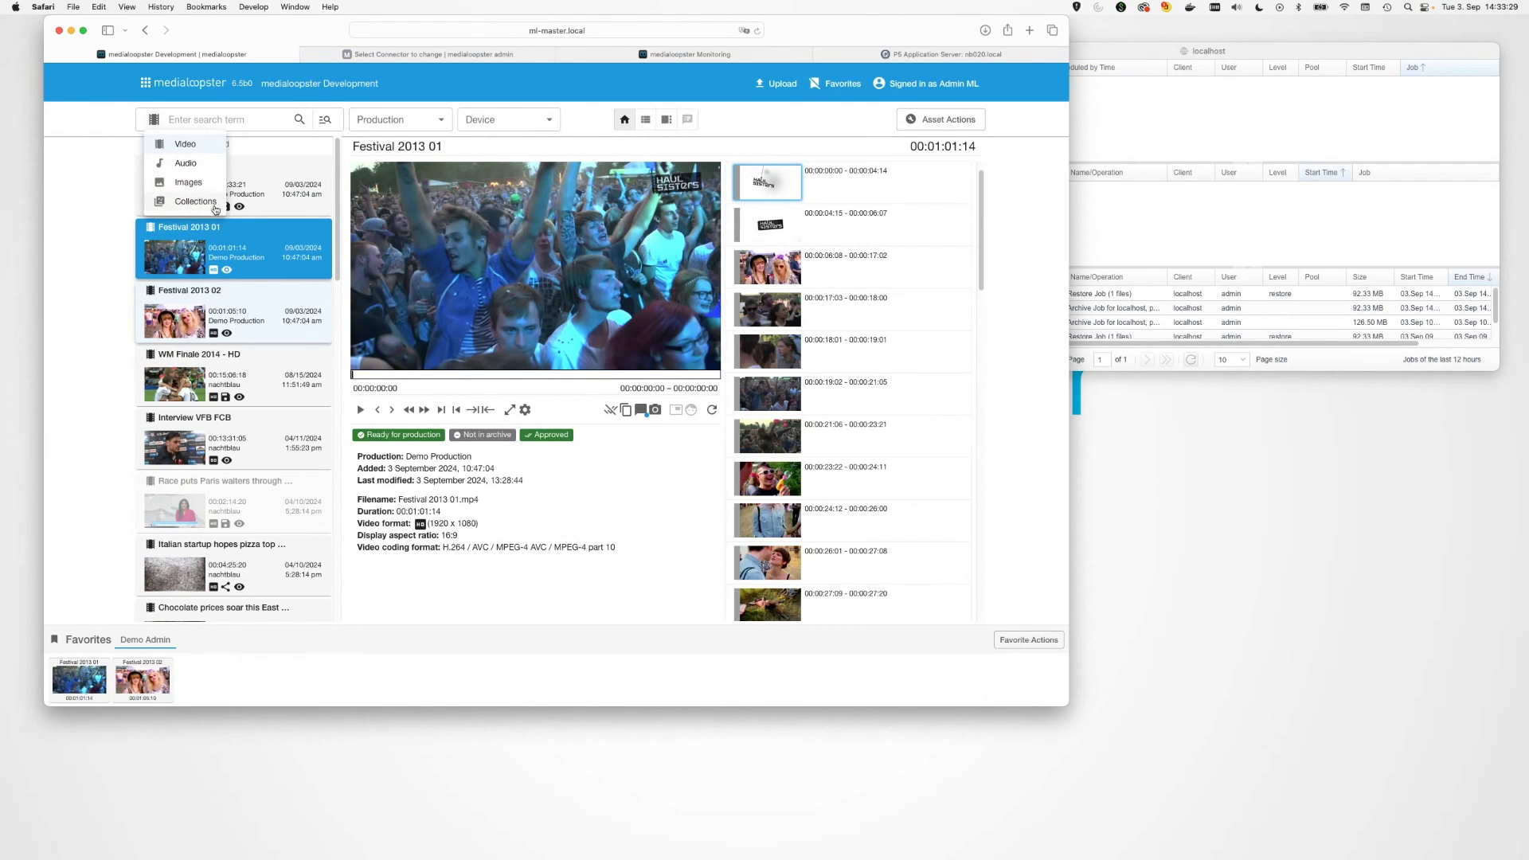
left_click(212, 203)
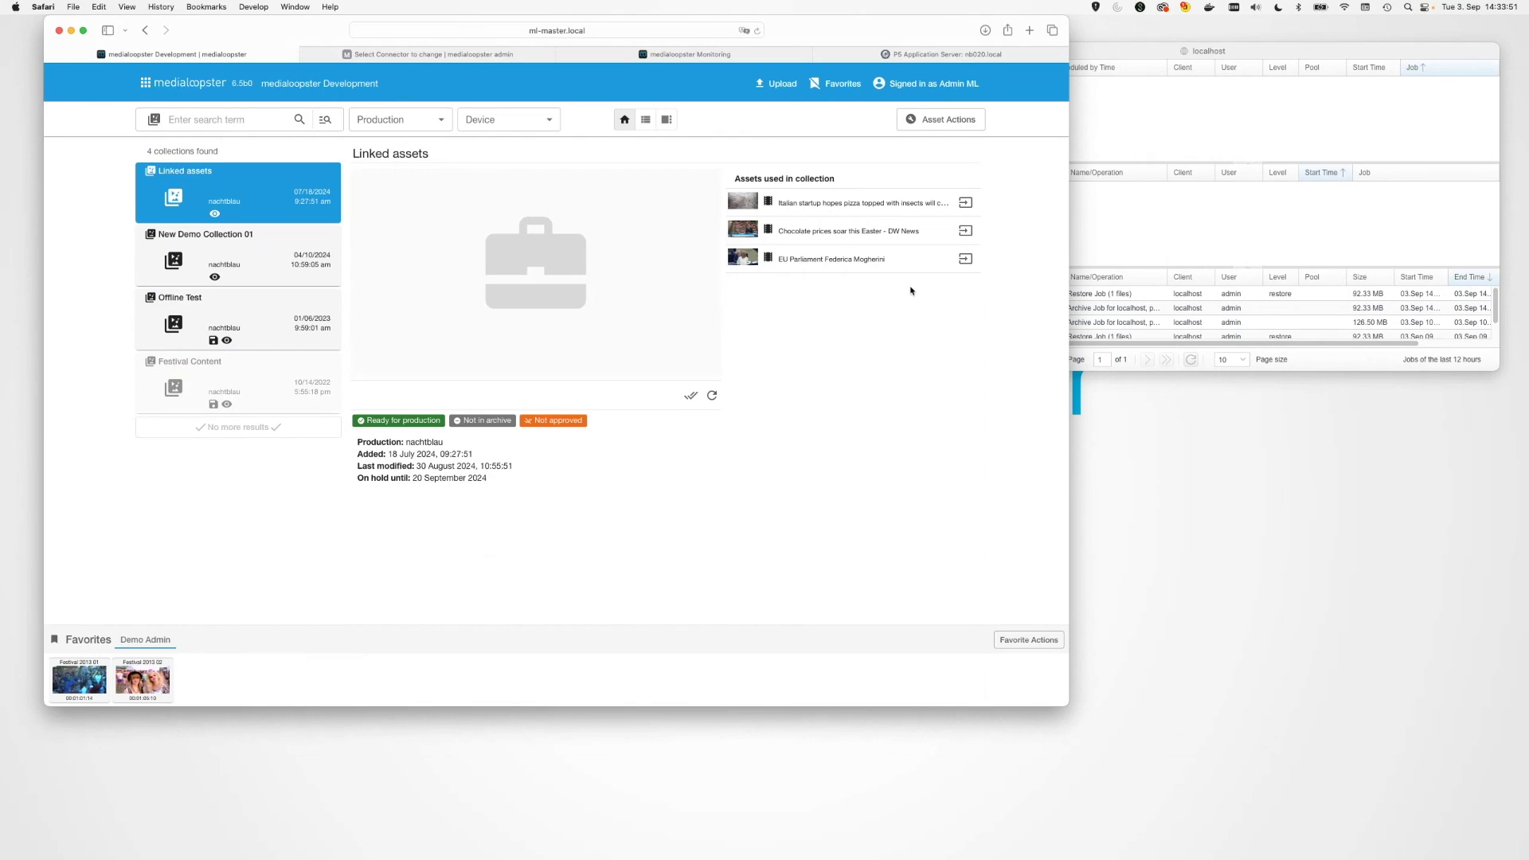
Send the content of the Demo Admin favorites list to the archive and switch the asset list back to videos.
left_click(1021, 639)
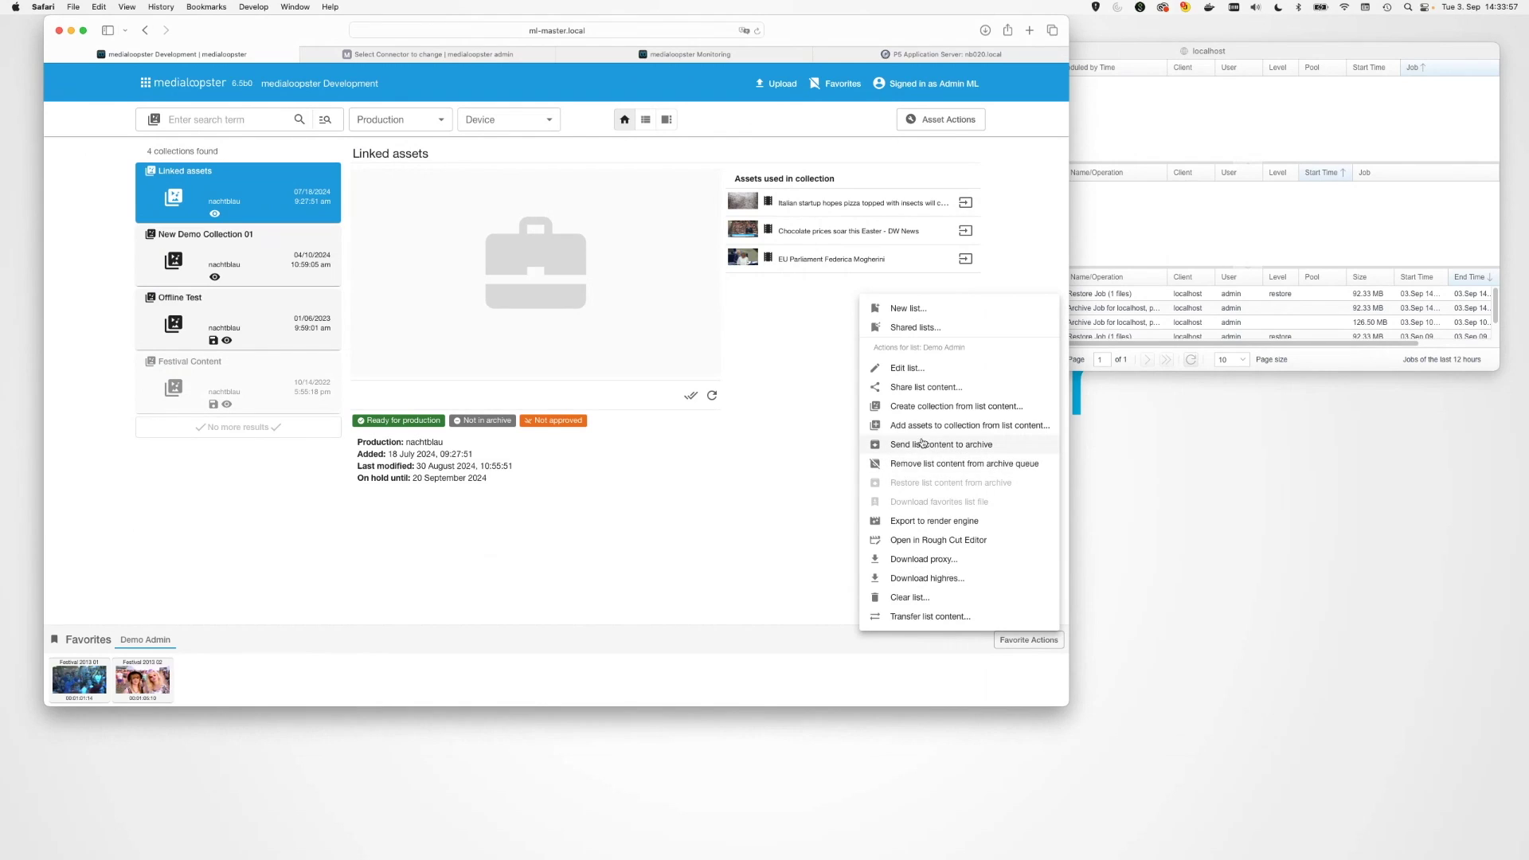
left_click(995, 445)
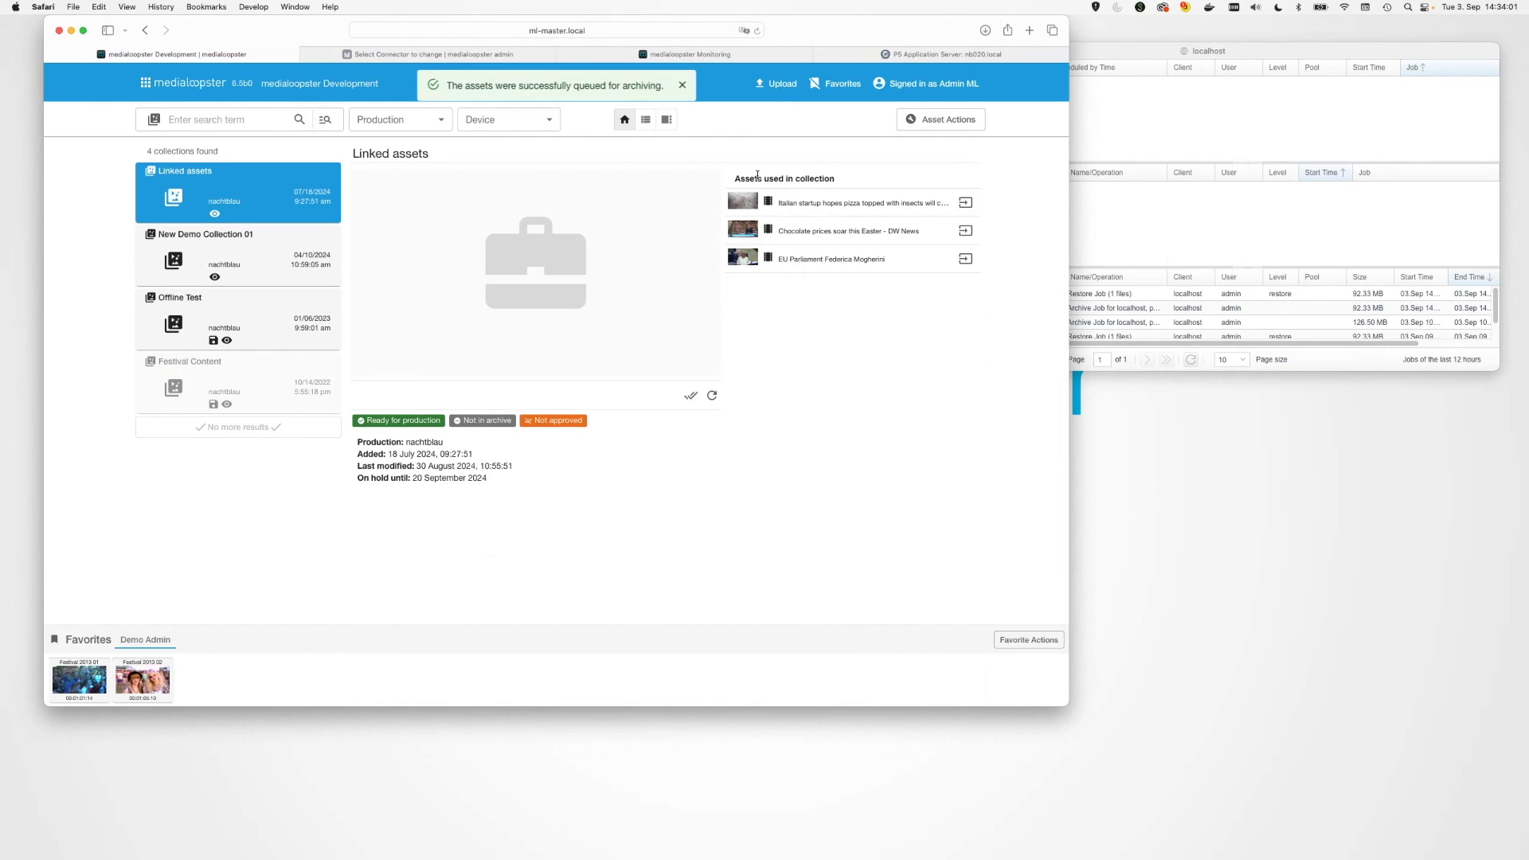
left_click(154, 119)
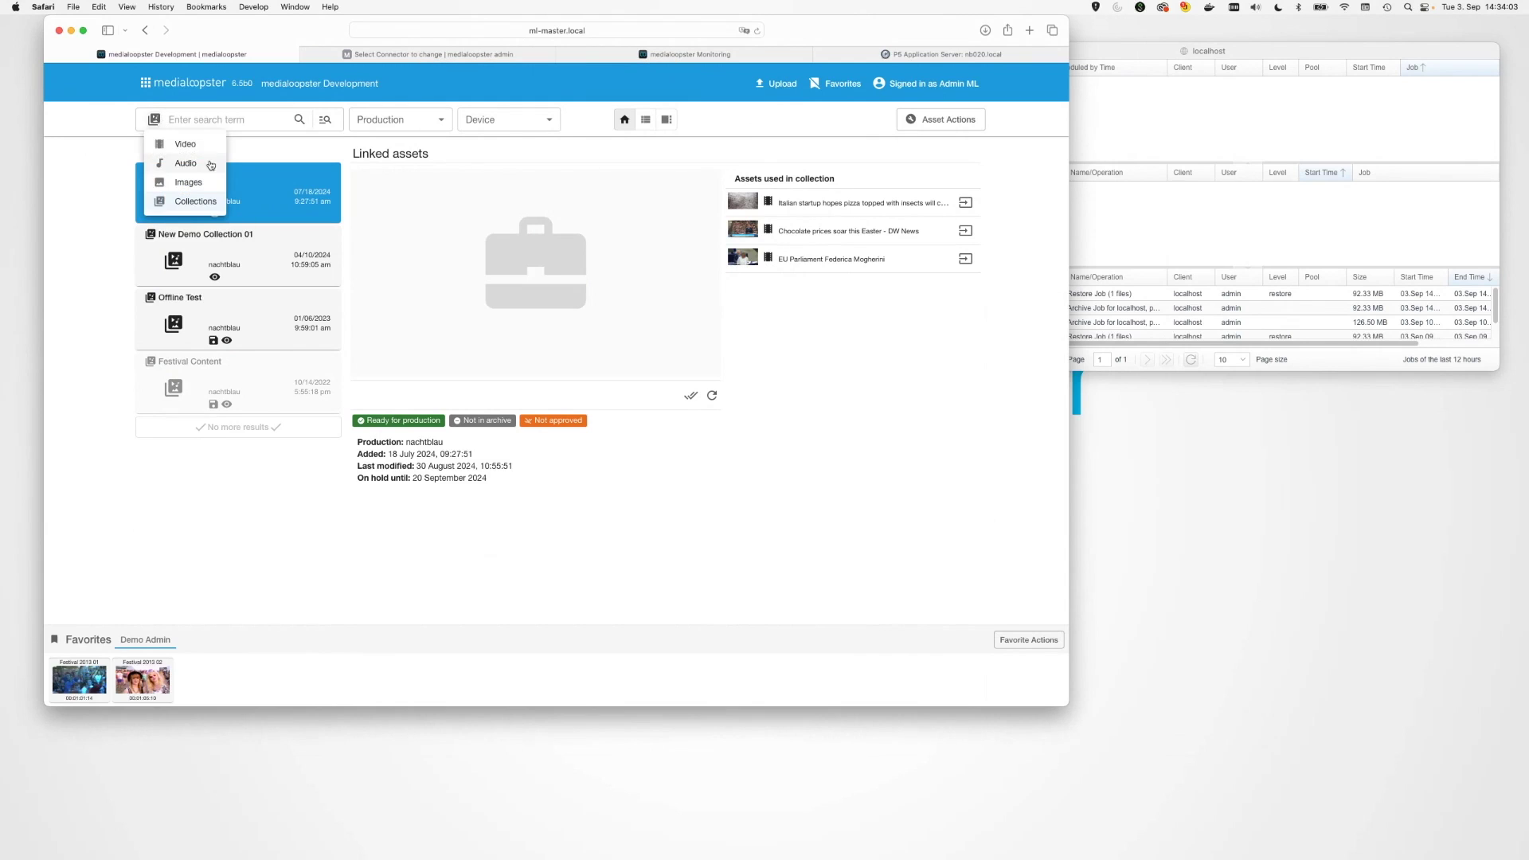
left_click(186, 144)
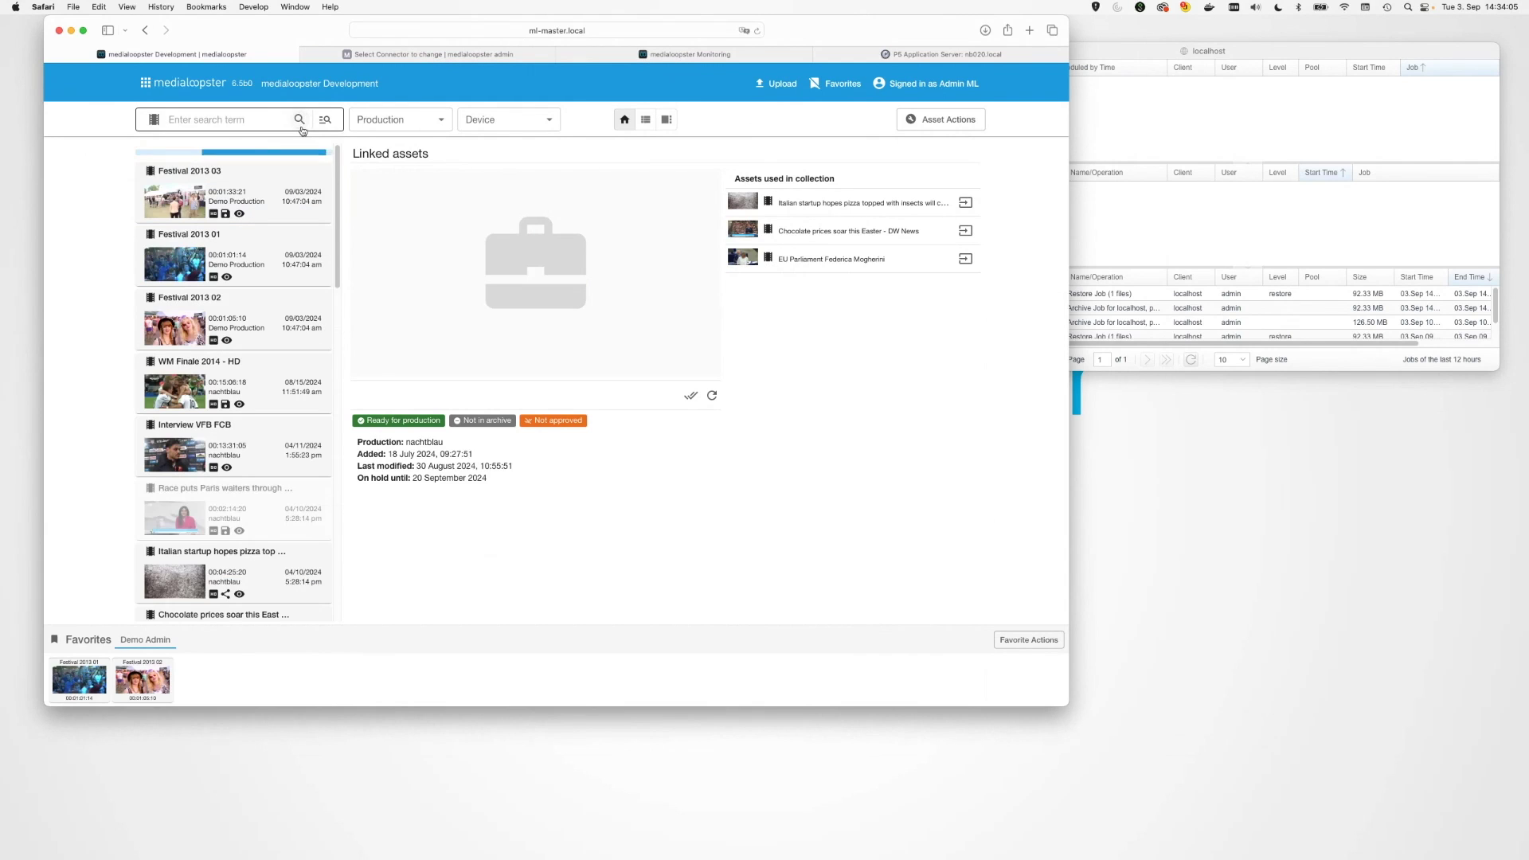